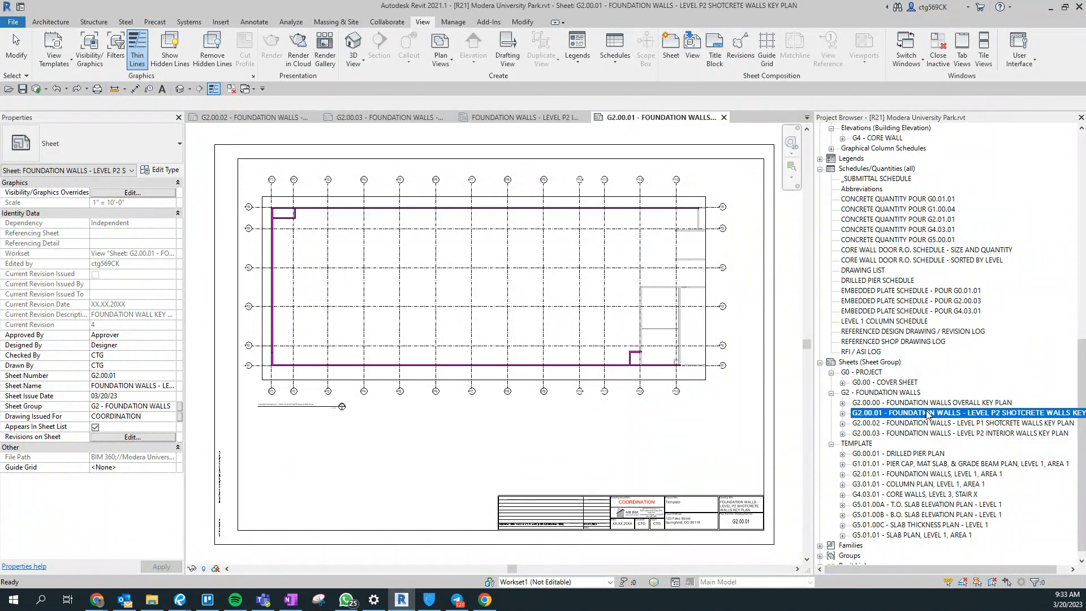
Set the plan viewport's view scale to 1/4" = 1'-0" and shift the viewport downward on the sheet
click(356, 240)
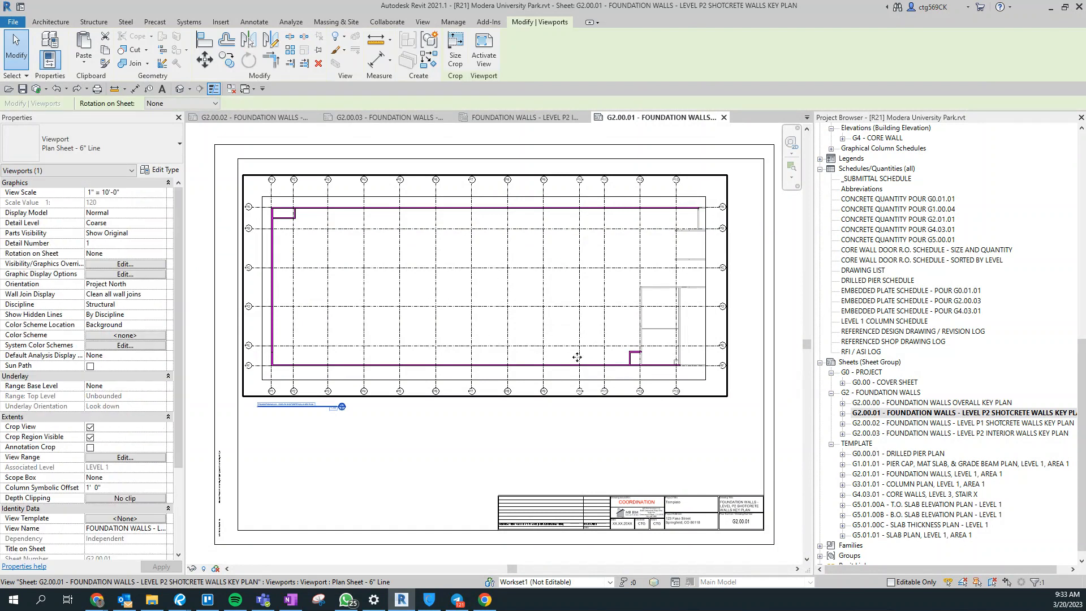
scroll(551, 328, up, 2)
scroll(596, 338, down, 2)
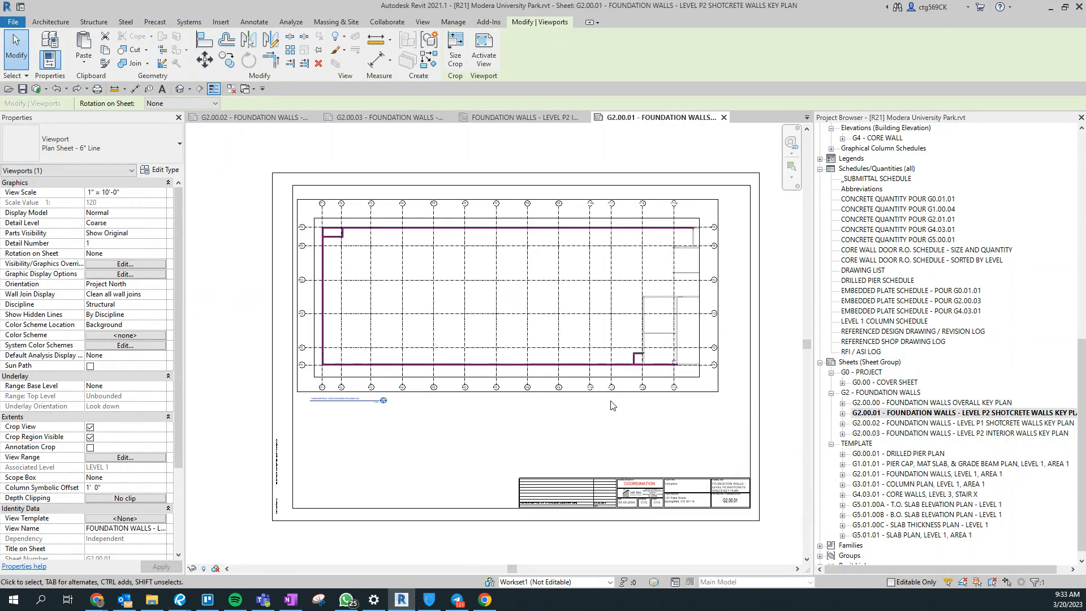
click(161, 194)
click(161, 193)
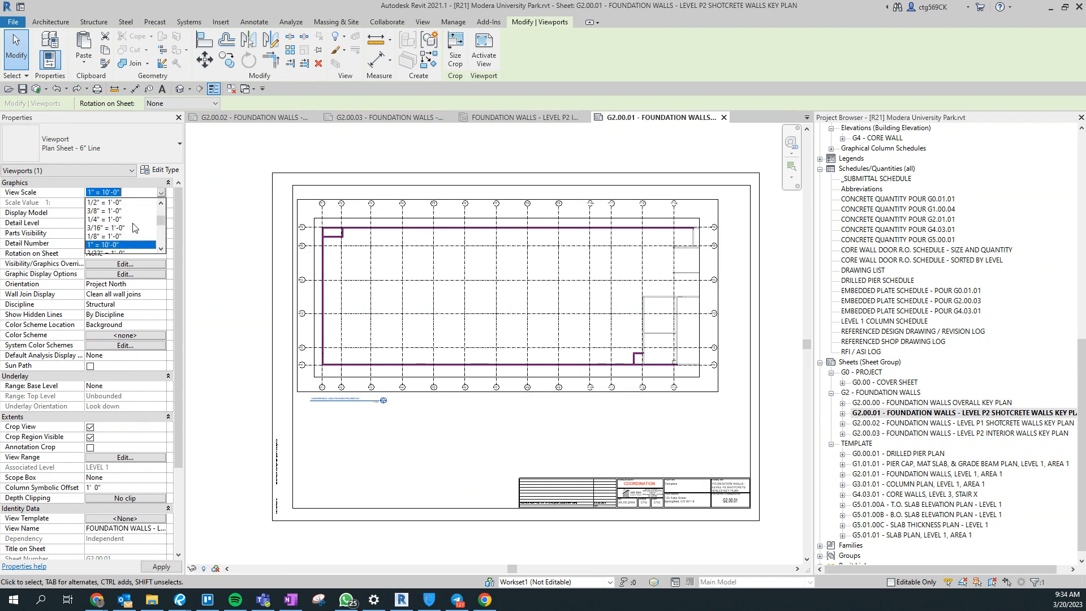
click(105, 220)
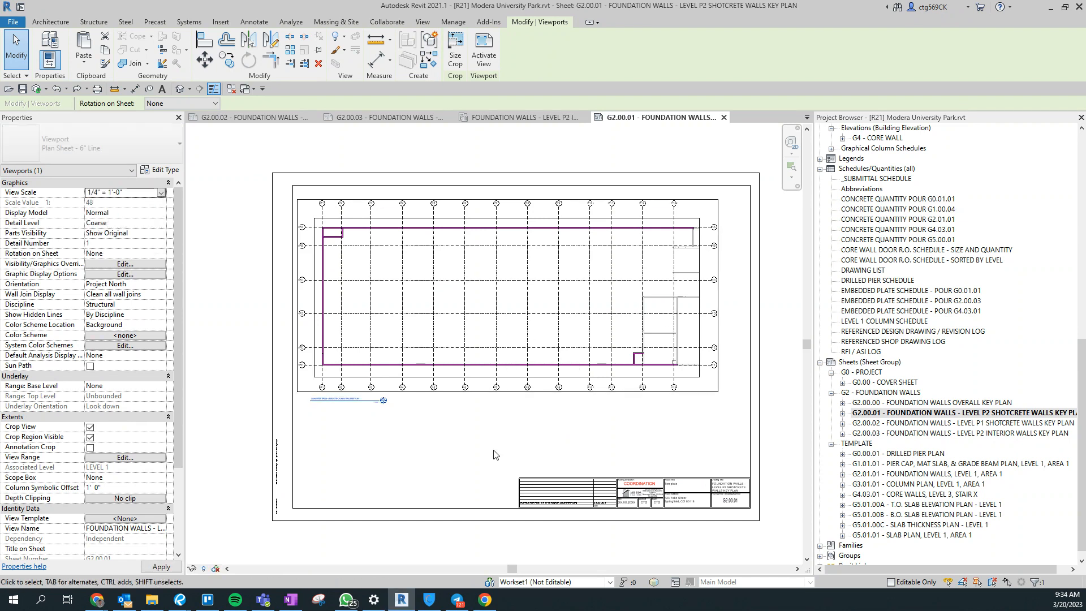
click(532, 431)
scroll(532, 413, down, 2)
click(514, 322)
drag(574, 367, 583, 396)
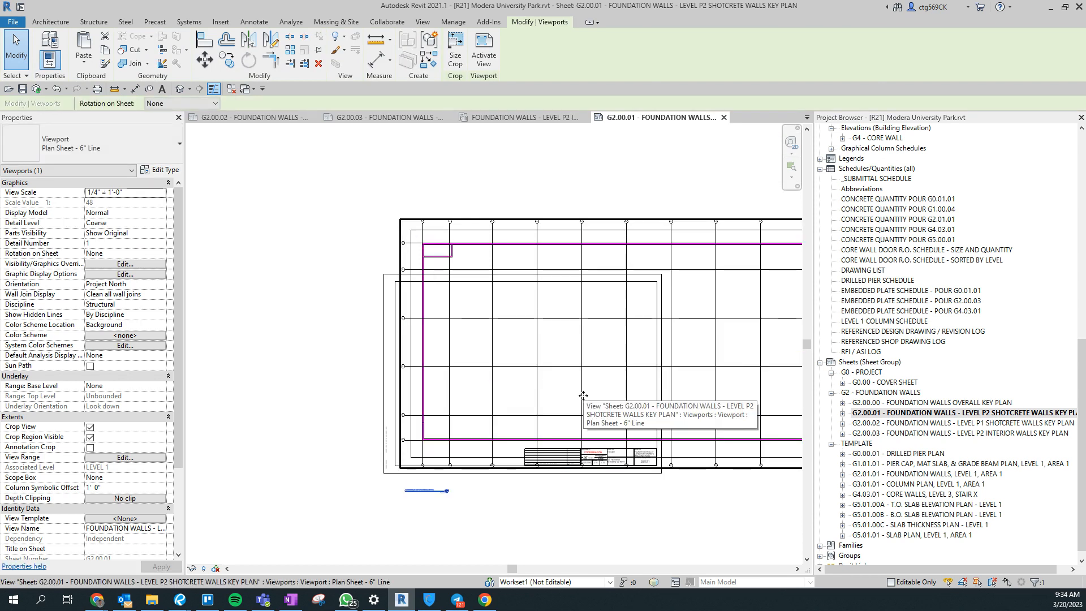
scroll(613, 425, up, 2)
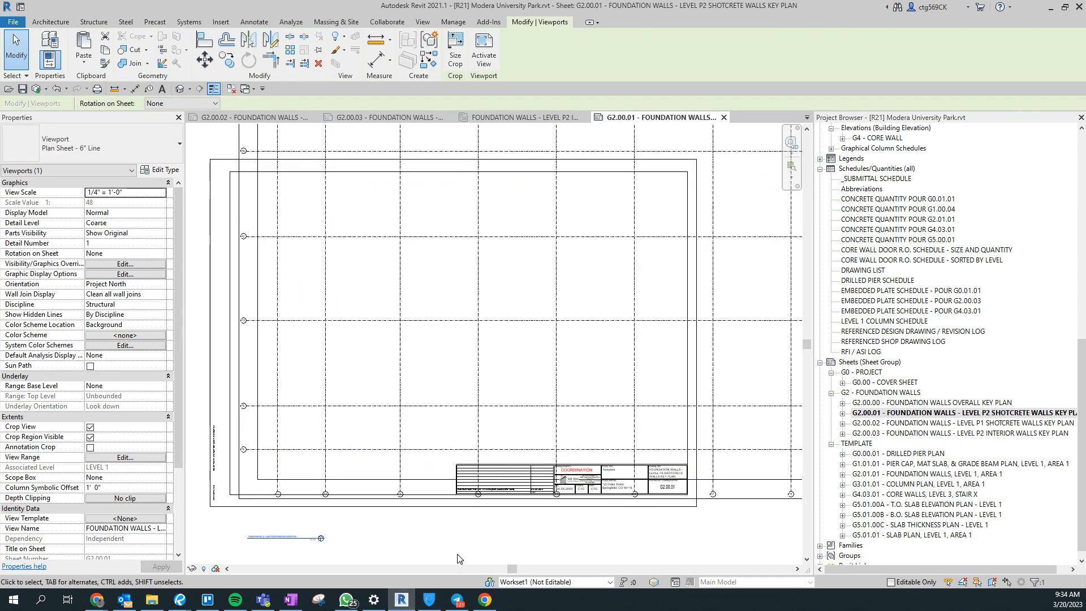
scroll(458, 558, down, 2)
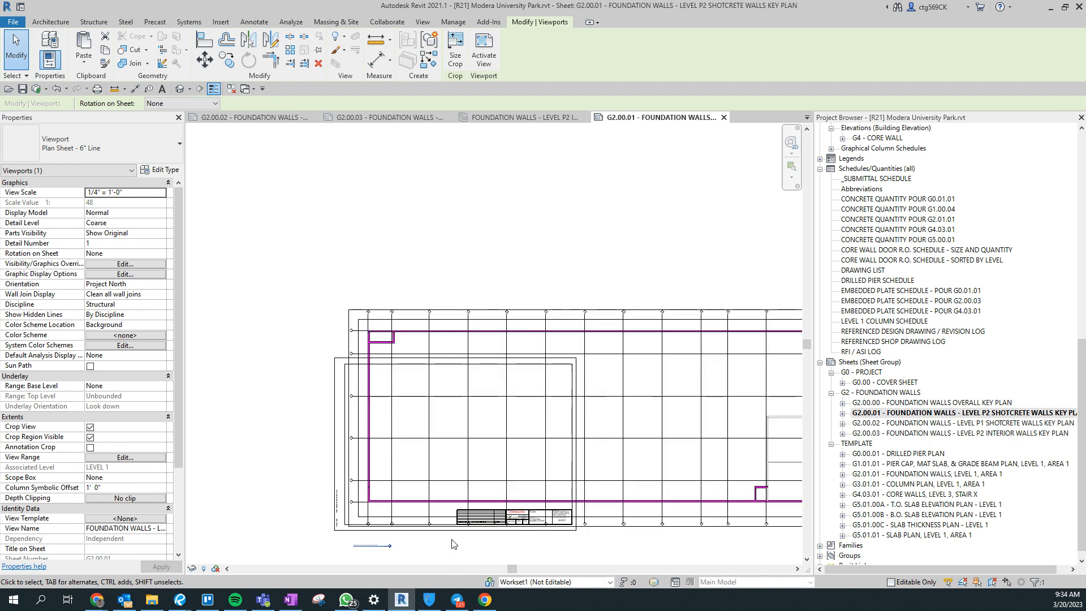
Undo the viewport move and the scale change, and redo both for comparison
key(ctrl+z)
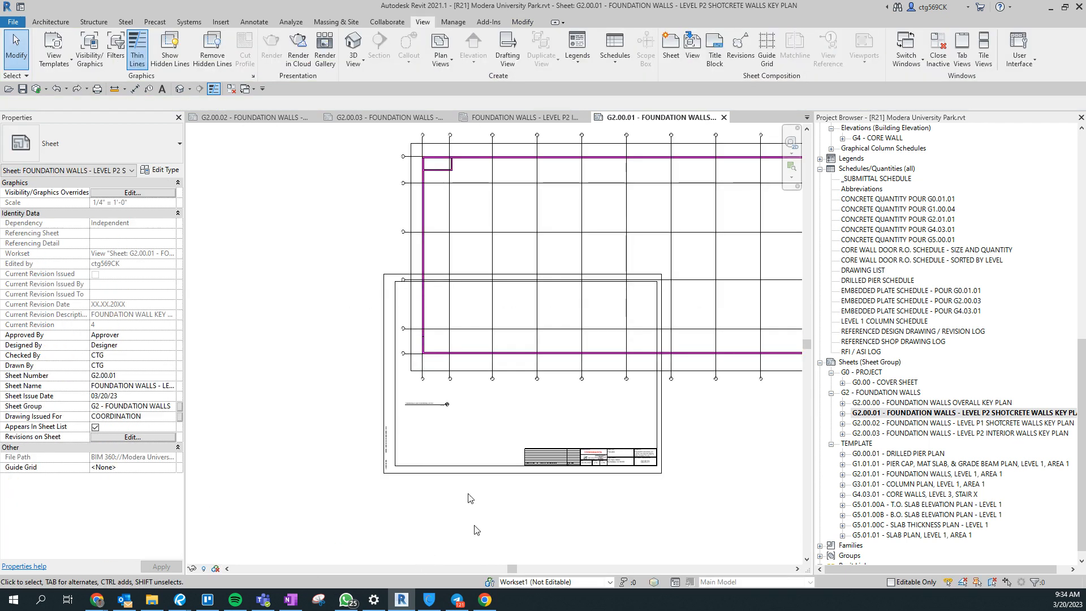
key(ctrl+z)
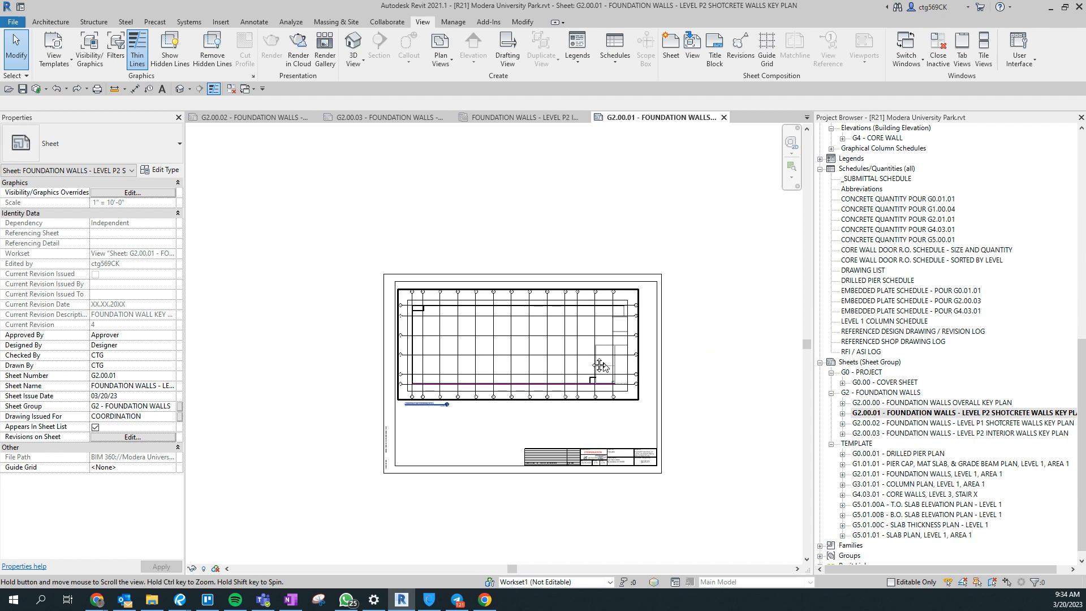
middle_drag(600, 365, 554, 342)
key(ctrl+y)
key(ctrl+y)
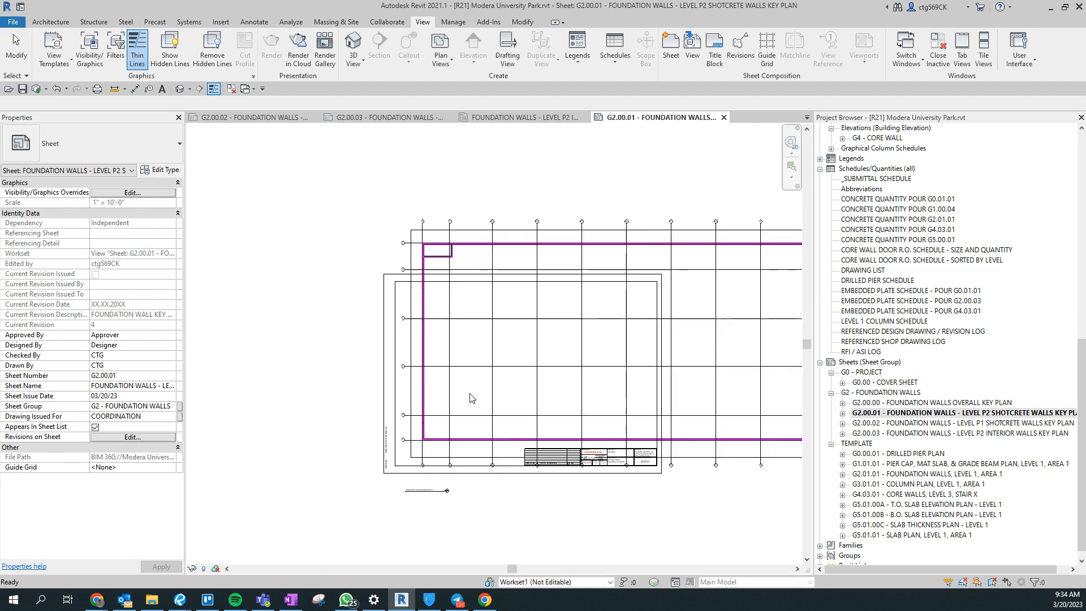
Set the plan viewport's view scale to 3/16" = 1'-0" and compare its extents with the sheet border
scroll(471, 398, down, 2)
click(714, 406)
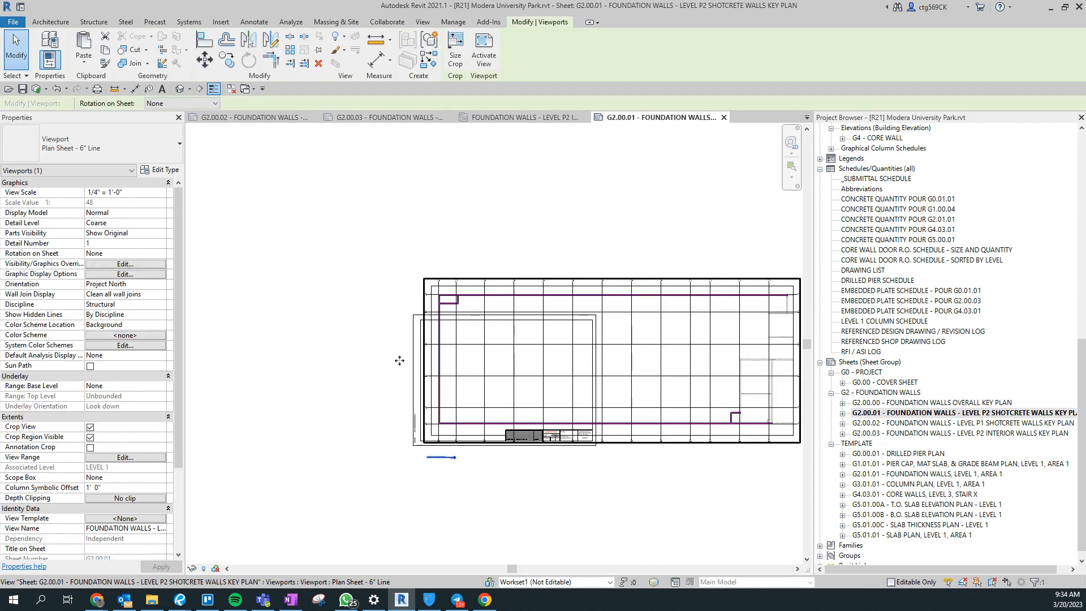
scroll(417, 365, up, 1)
click(162, 193)
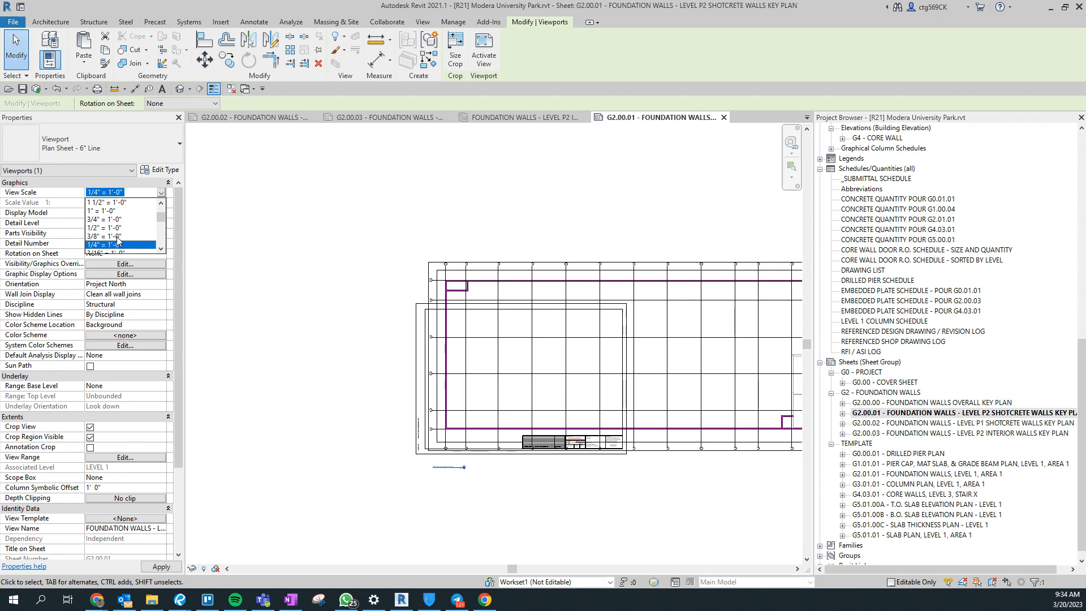
click(93, 250)
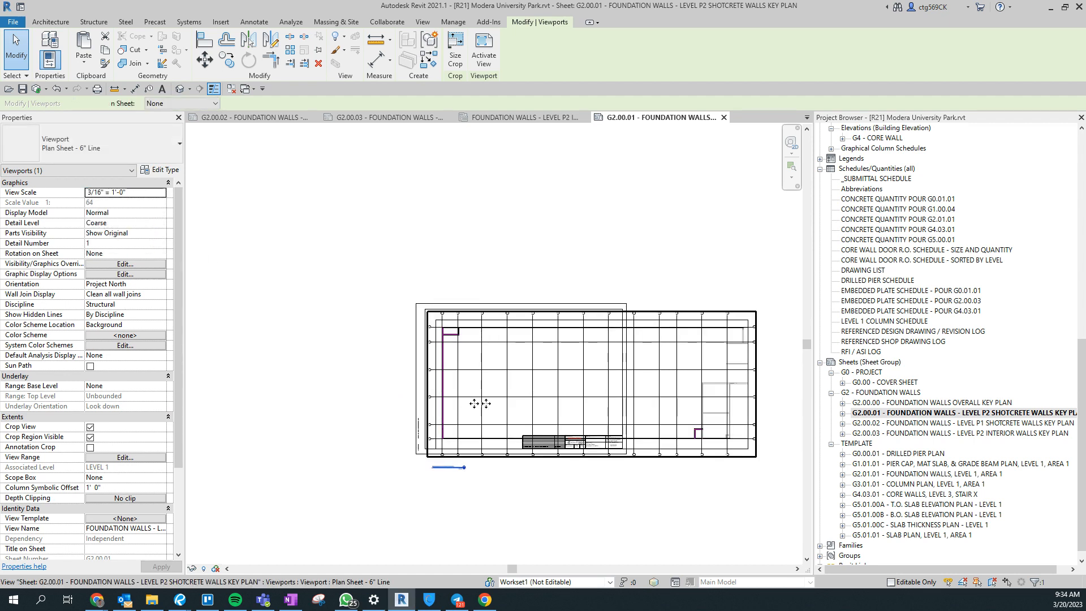
scroll(494, 368, up, 3)
scroll(496, 363, down, 2)
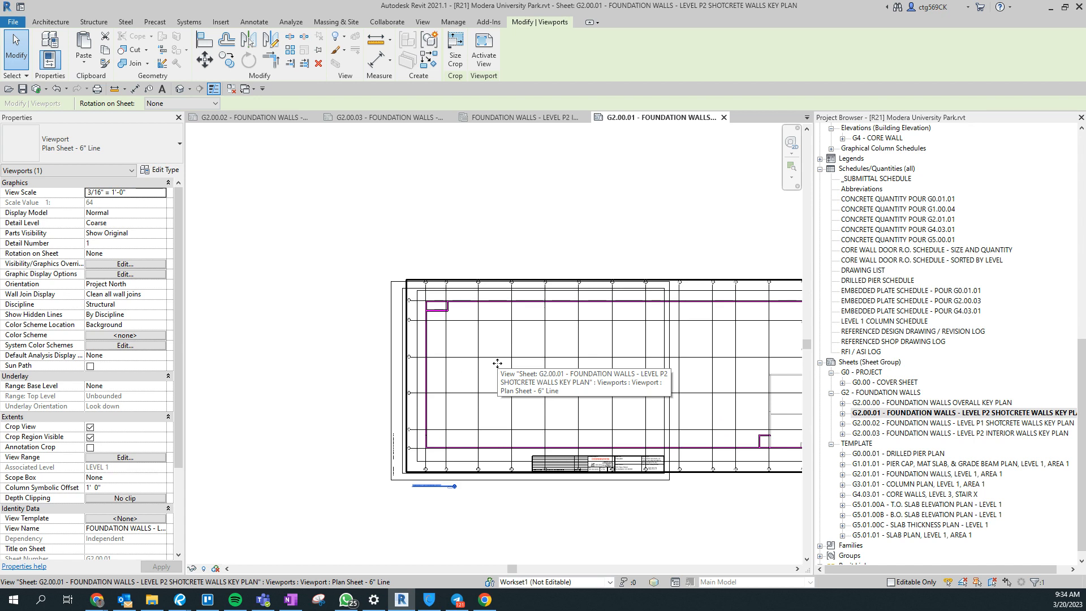
middle_drag(497, 363, 386, 360)
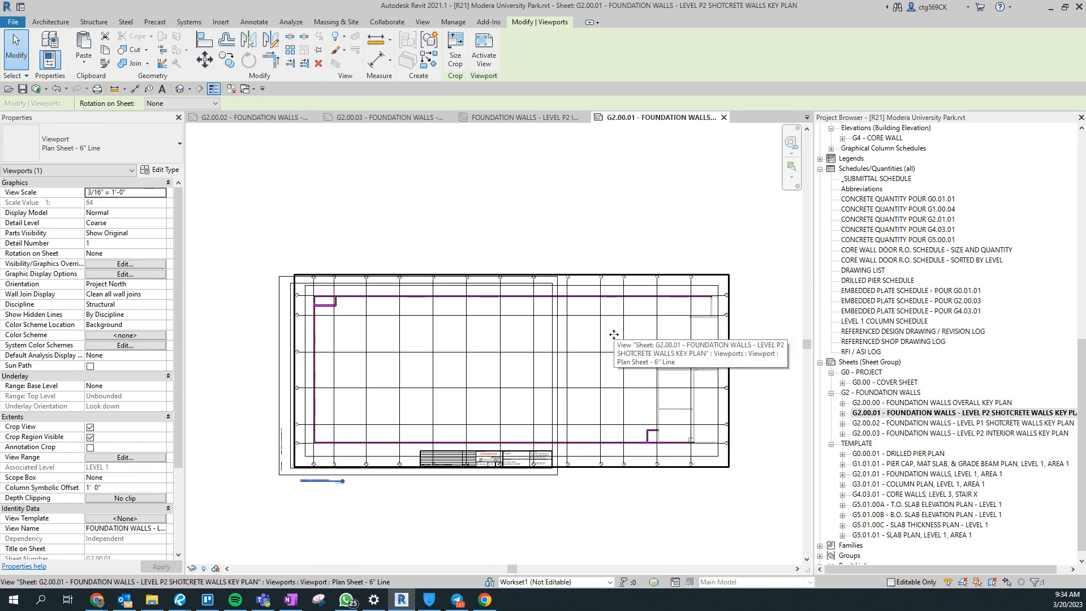
Undo all the viewport scale changes and the viewport move on sheet G2.00.01
key(ctrl+z)
key(ctrl+z)
key(ctrl+z)
key(ctrl+z)
key(ctrl+z)
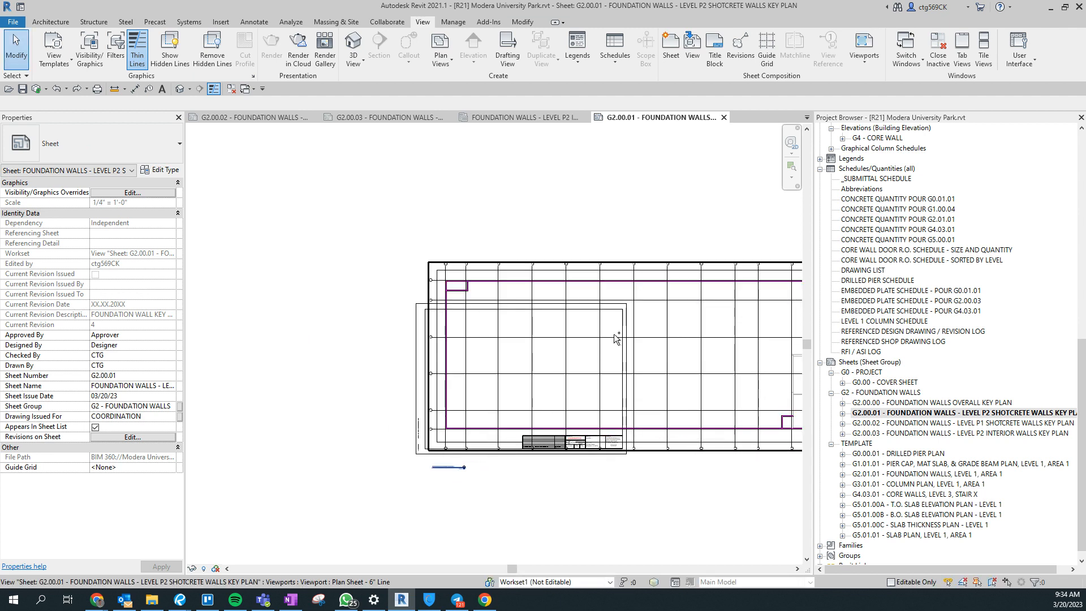
key(ctrl+z)
key(ctrl+z)
key(ctrl+z)
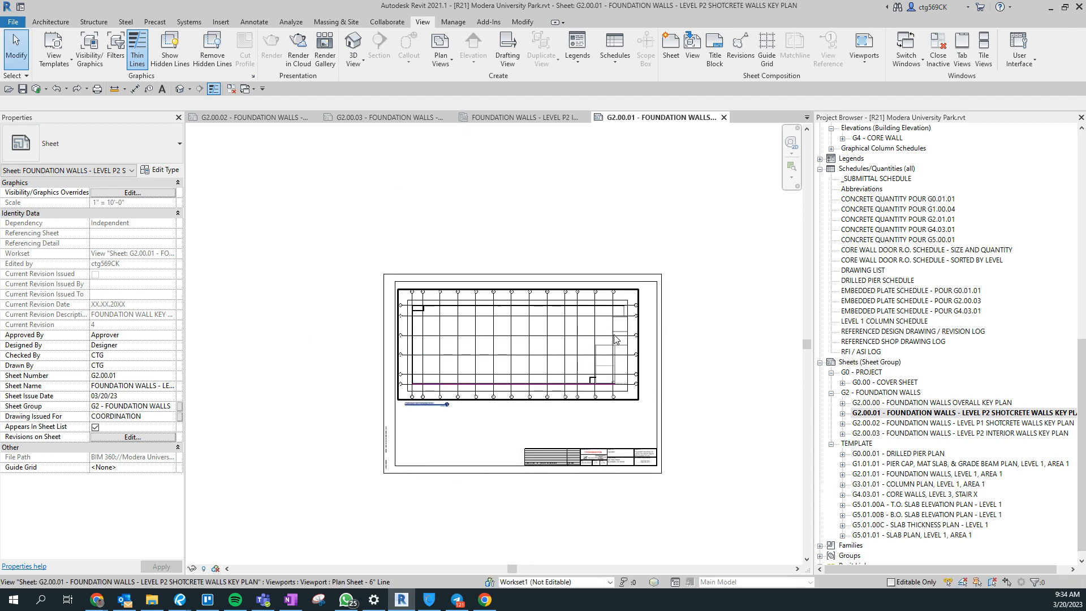
scroll(645, 305, up, 4)
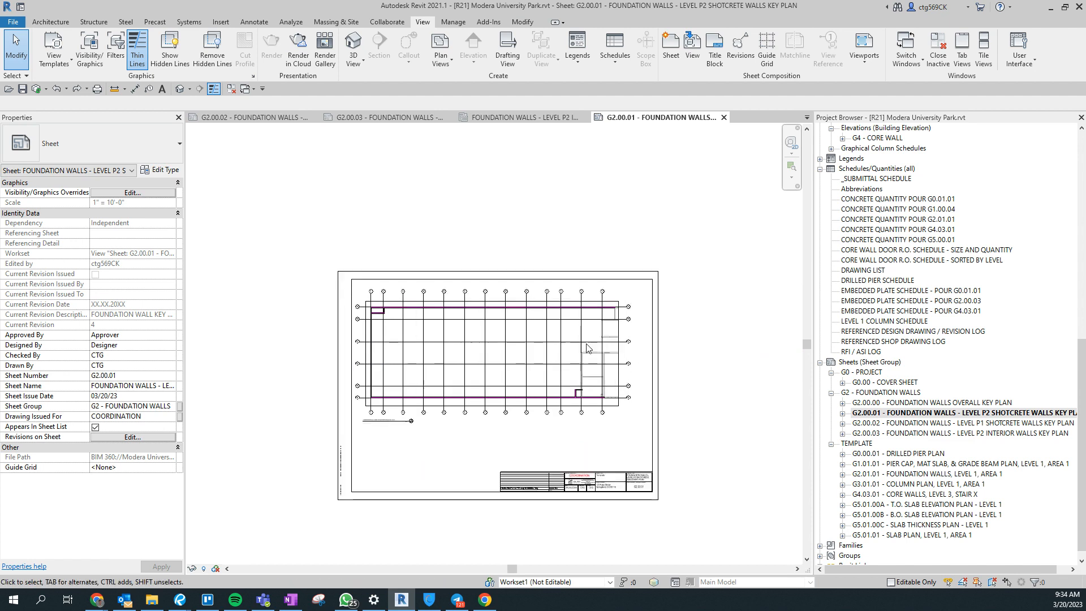
Open sheet G2.00.00 - FOUNDATION WALLS OVERALL KEY PLAN and activate its plan viewport
double_click(952, 403)
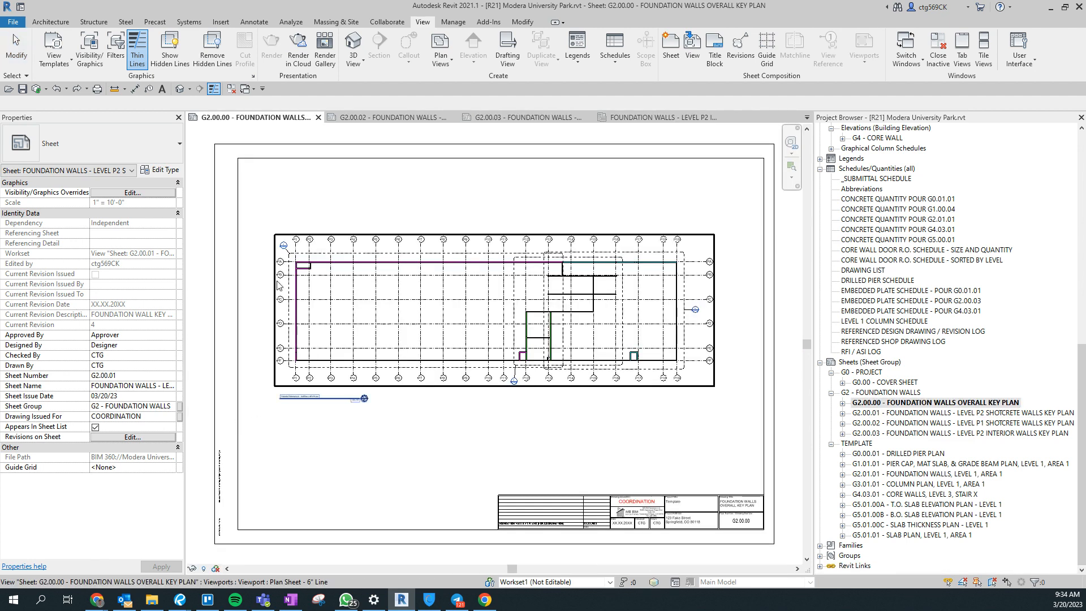
double_click(481, 349)
scroll(485, 345, up, 1)
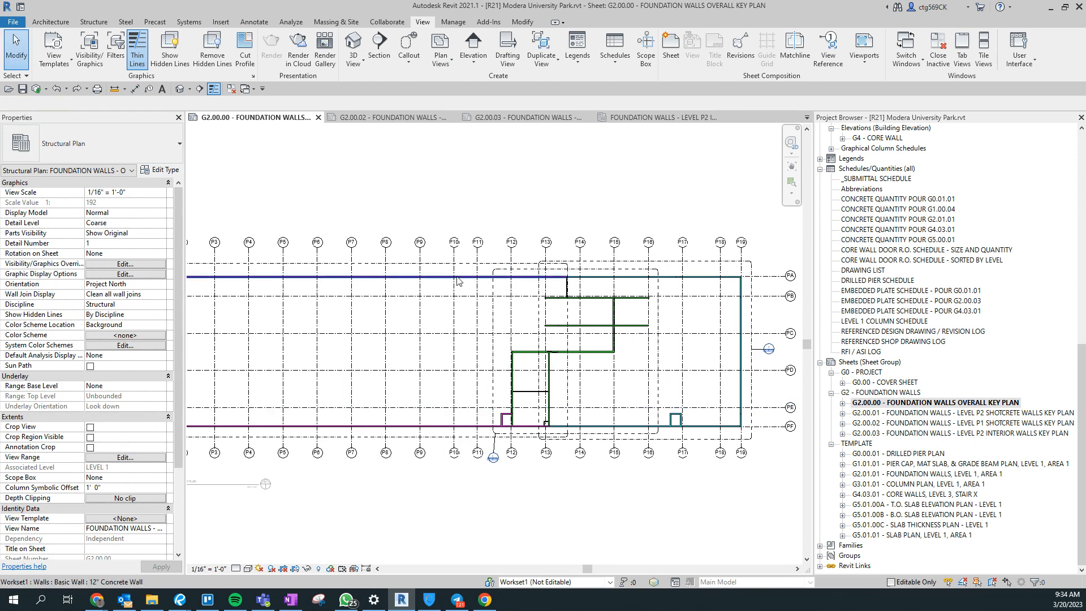
Examine the colored foundation walls across the overall key plan and the pour parameters of the long wall along grid PF
middle_drag(378, 201, 454, 168)
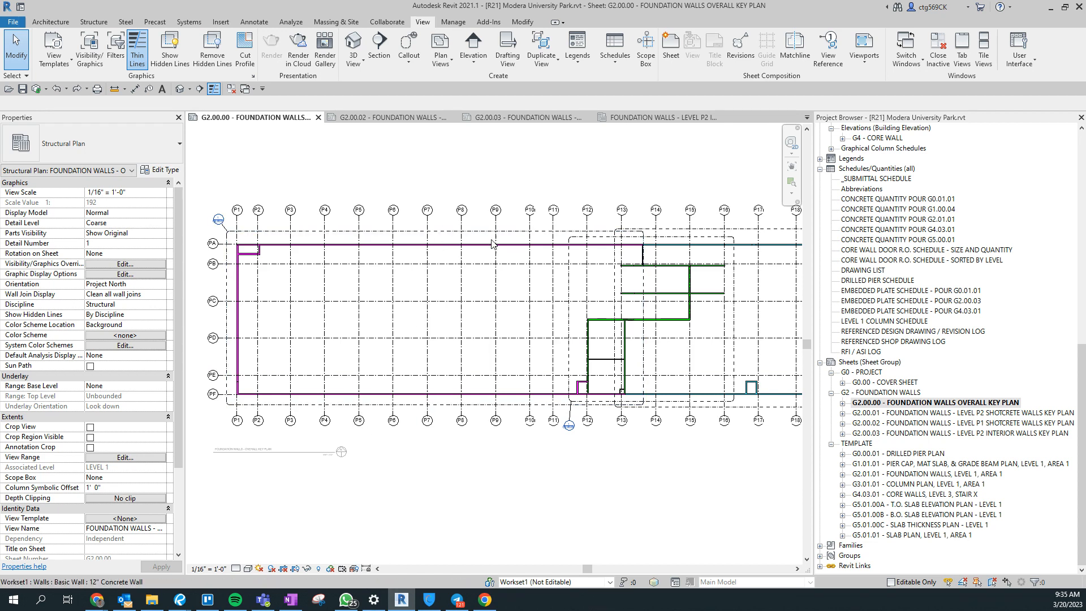
middle_drag(568, 500, 512, 470)
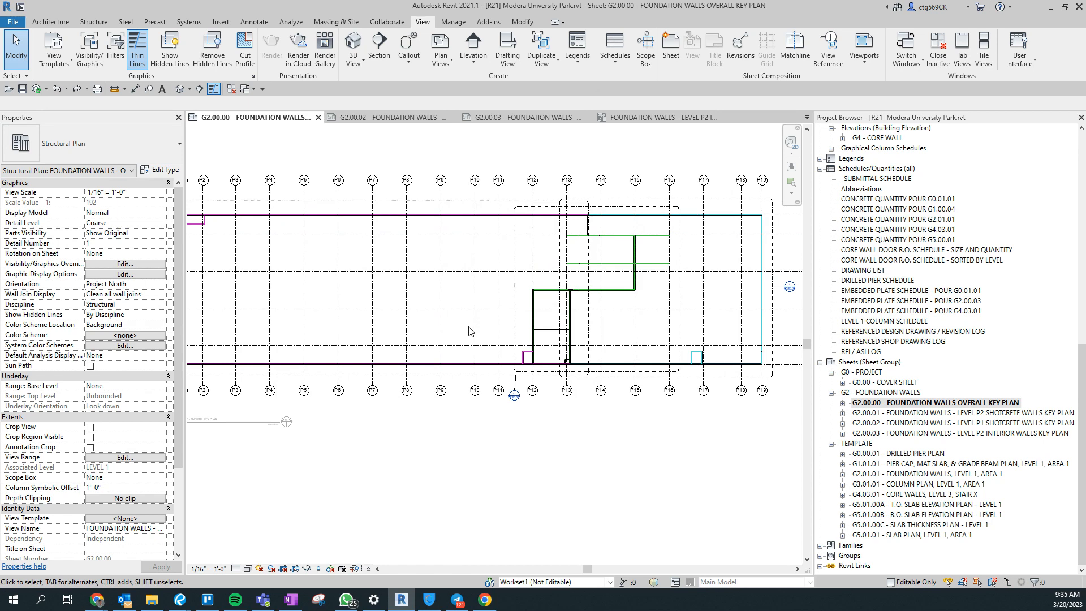
scroll(572, 351, down, 2)
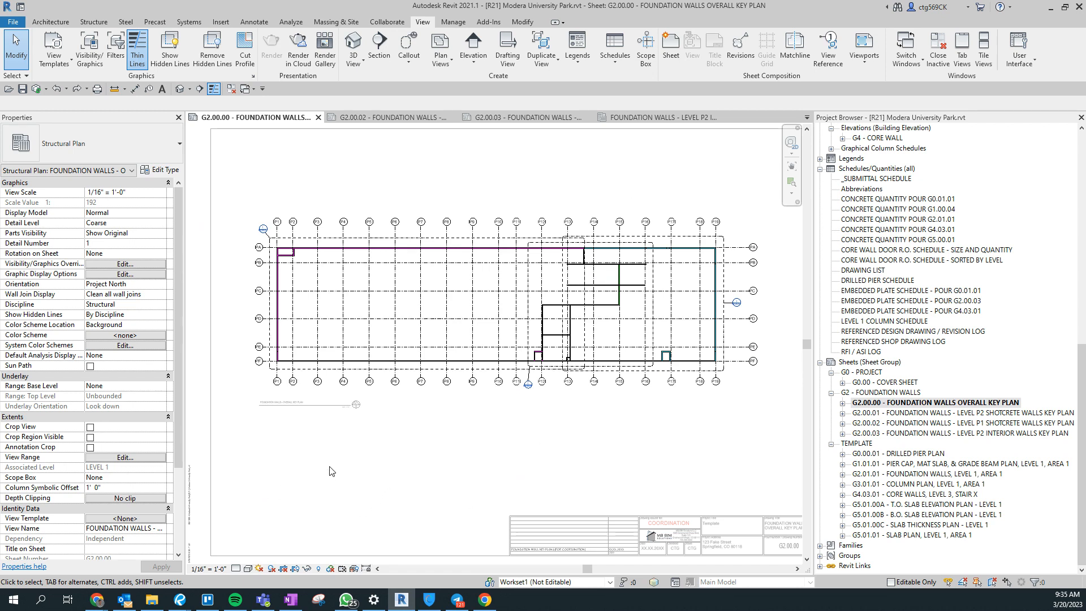
scroll(379, 277, up, 2)
middle_drag(420, 308, 390, 334)
scroll(434, 319, down, 2)
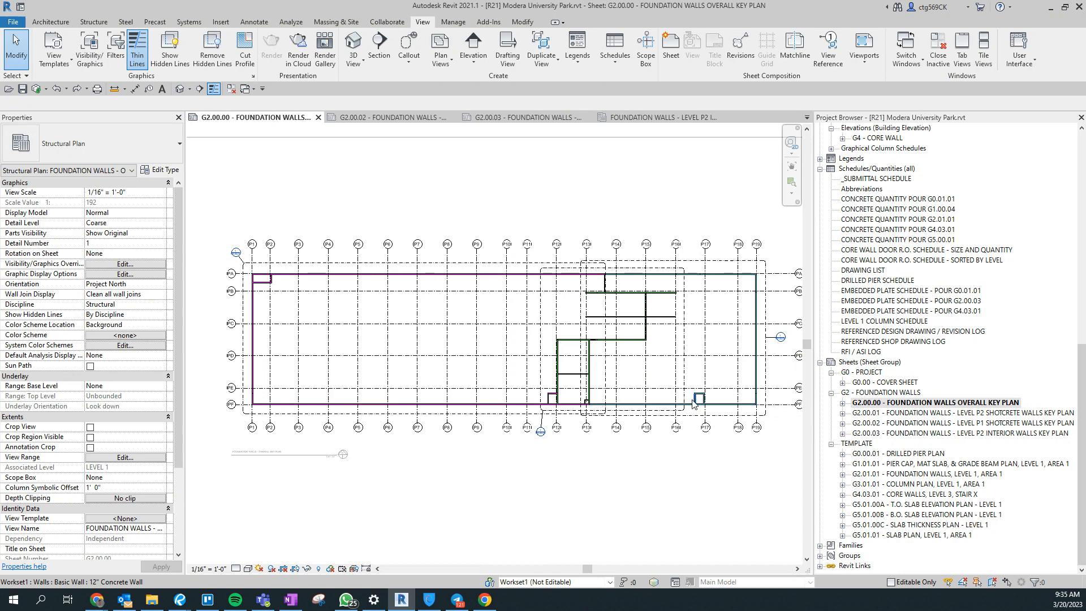
click(396, 404)
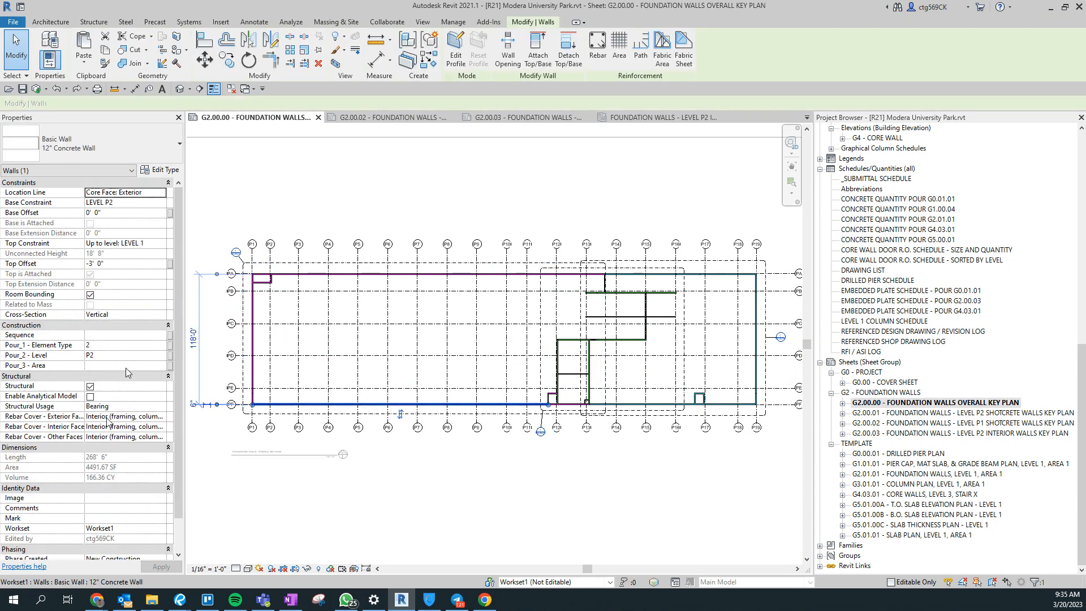
click(326, 447)
Select everything in the plan, filter the selection to walls only, and set Pour_3 - Area to 01
drag(250, 274, 761, 417)
click(1047, 586)
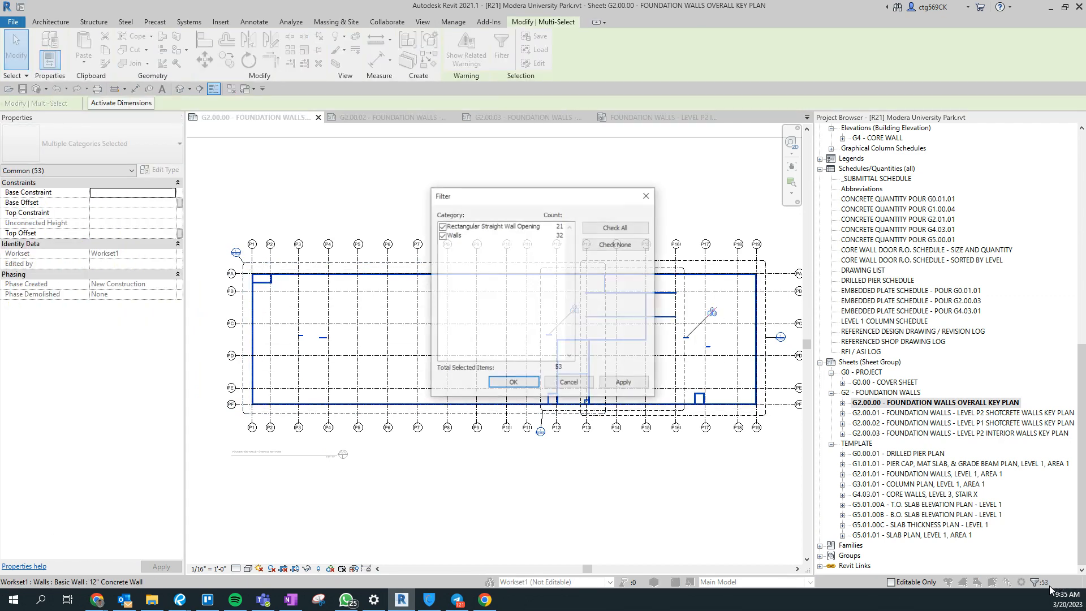
click(442, 227)
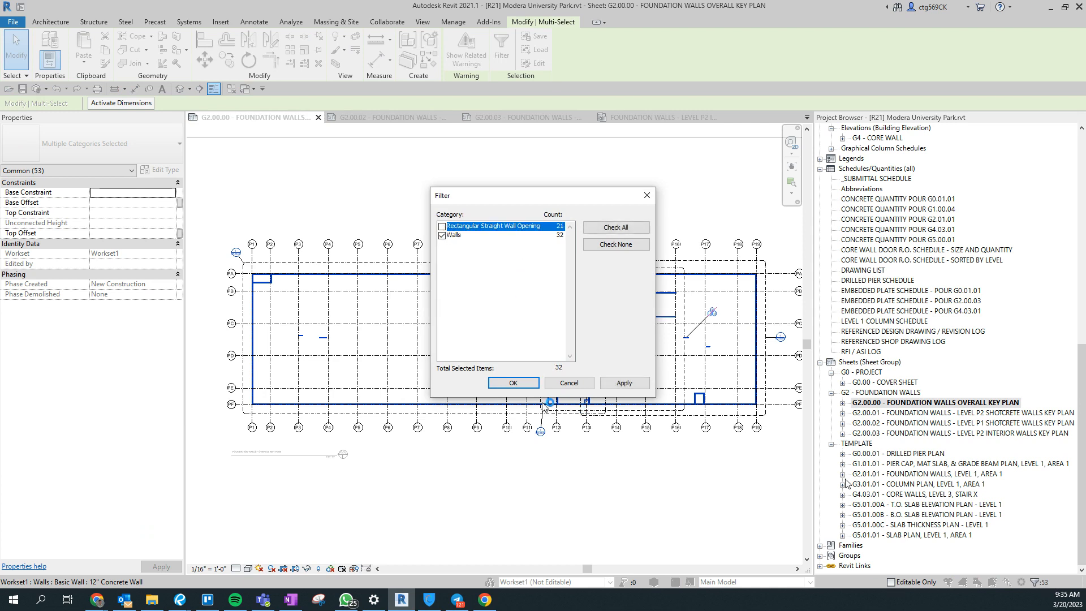
click(513, 383)
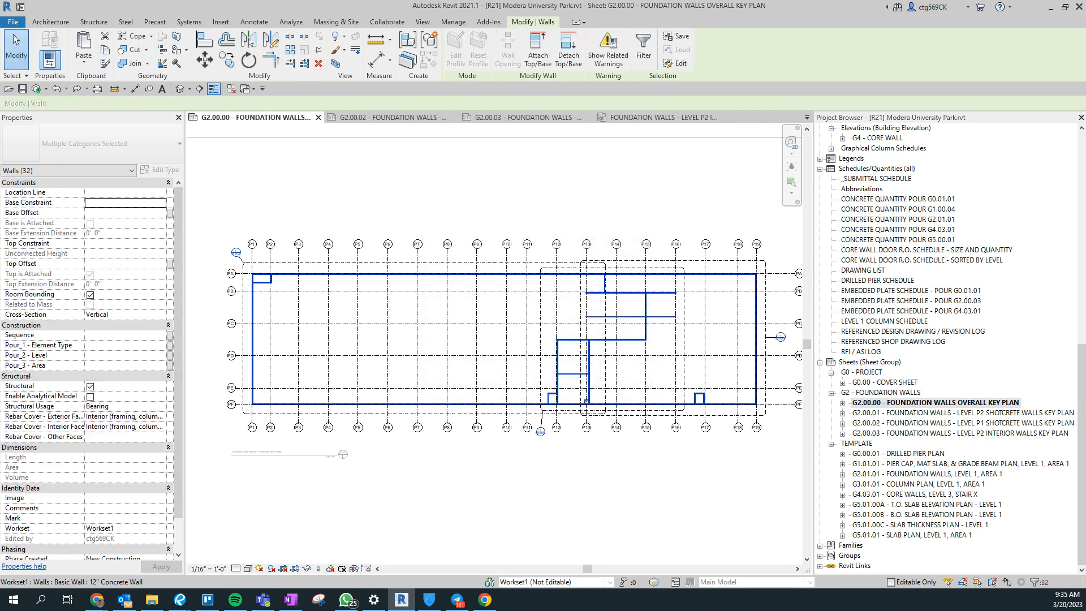
click(108, 366)
text(01)
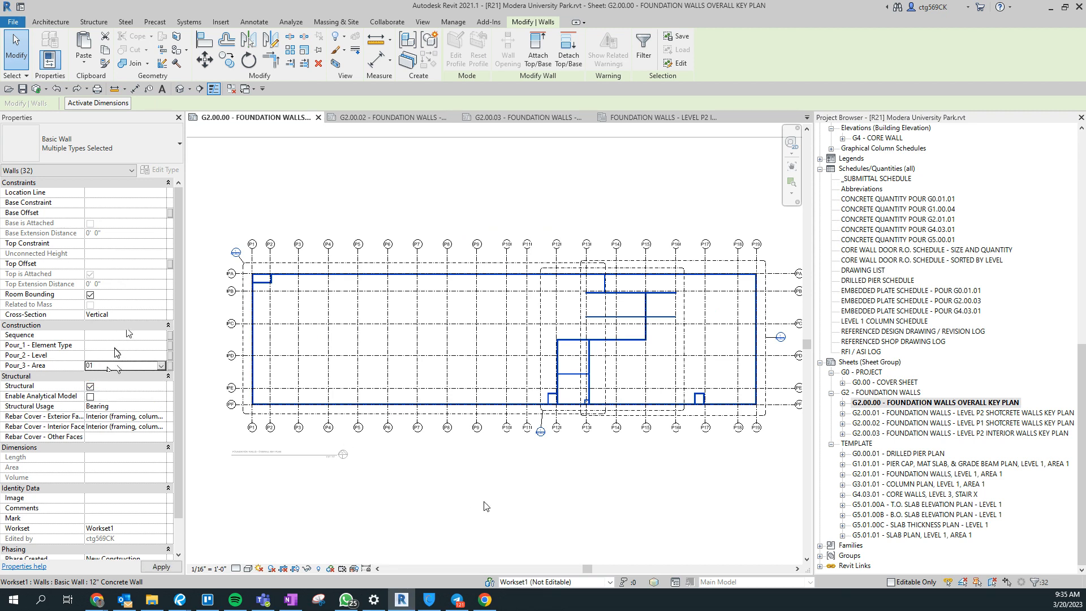
Check the pour element type, level and area parameters of individual foundation walls in the overall key plan
scroll(410, 404, up, 3)
click(410, 404)
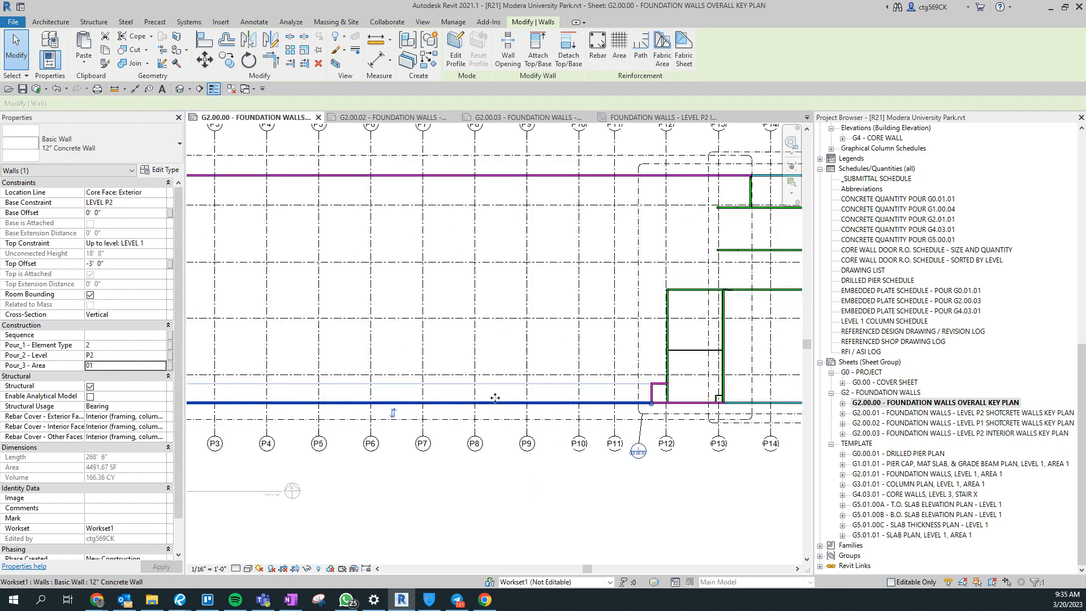
scroll(395, 350, down, 3)
scroll(394, 324, up, 3)
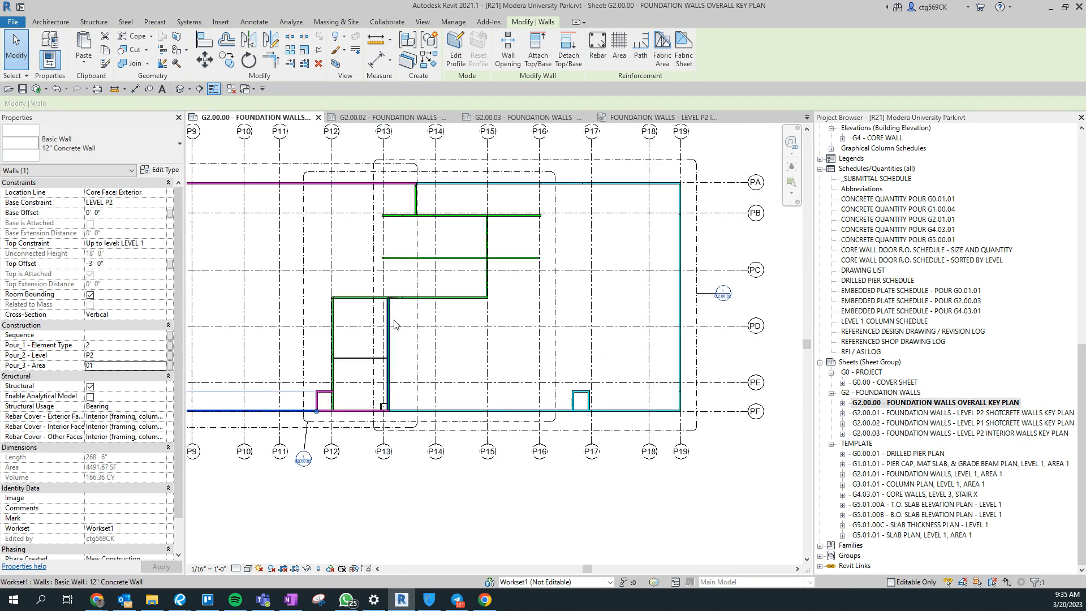
click(680, 249)
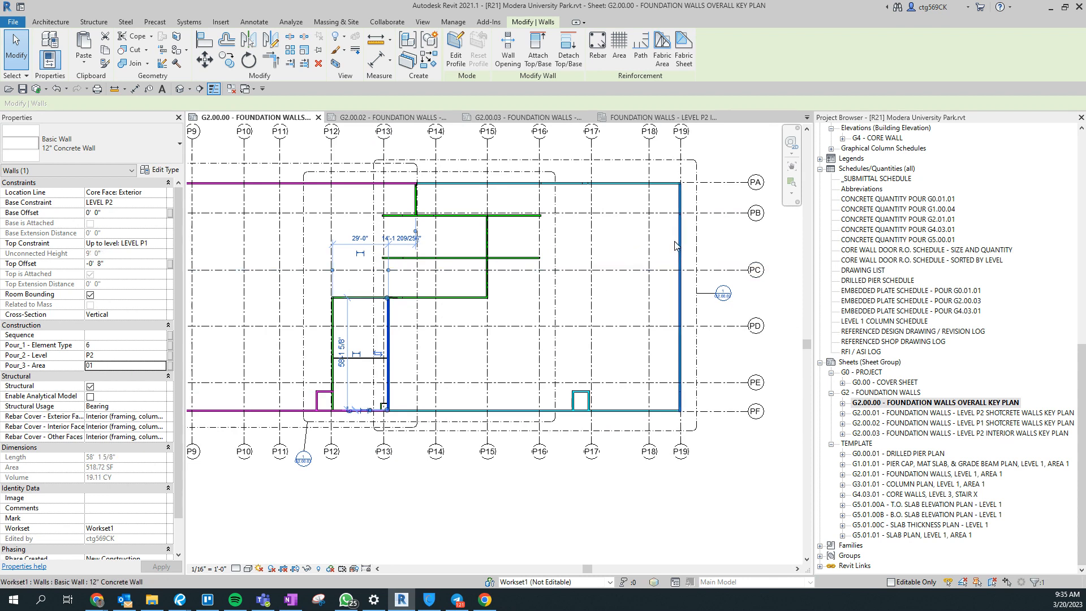
click(575, 512)
scroll(543, 512, down, 5)
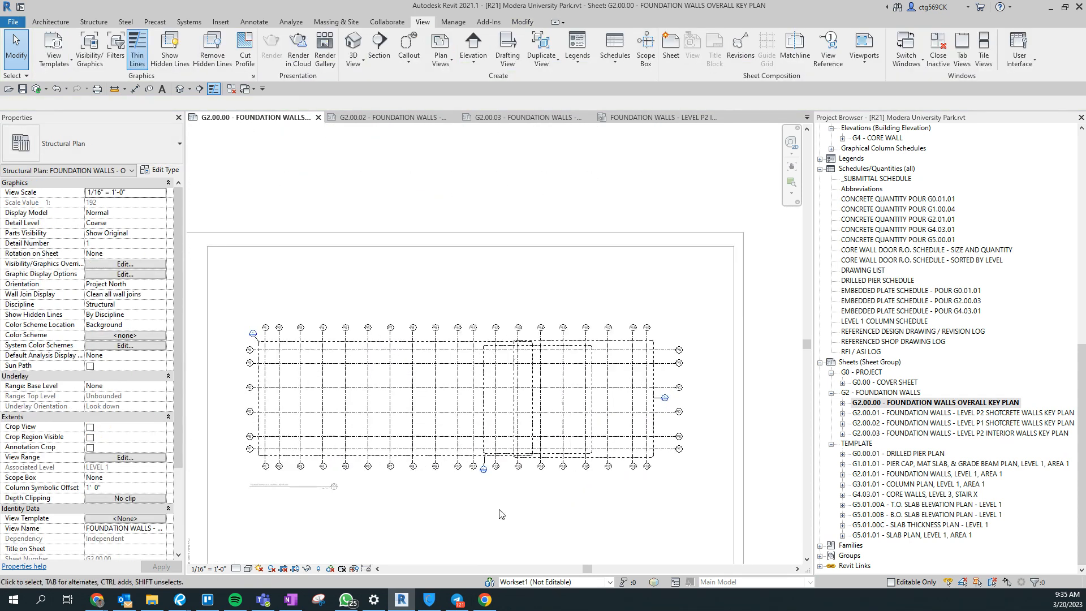
scroll(500, 512, up, 1)
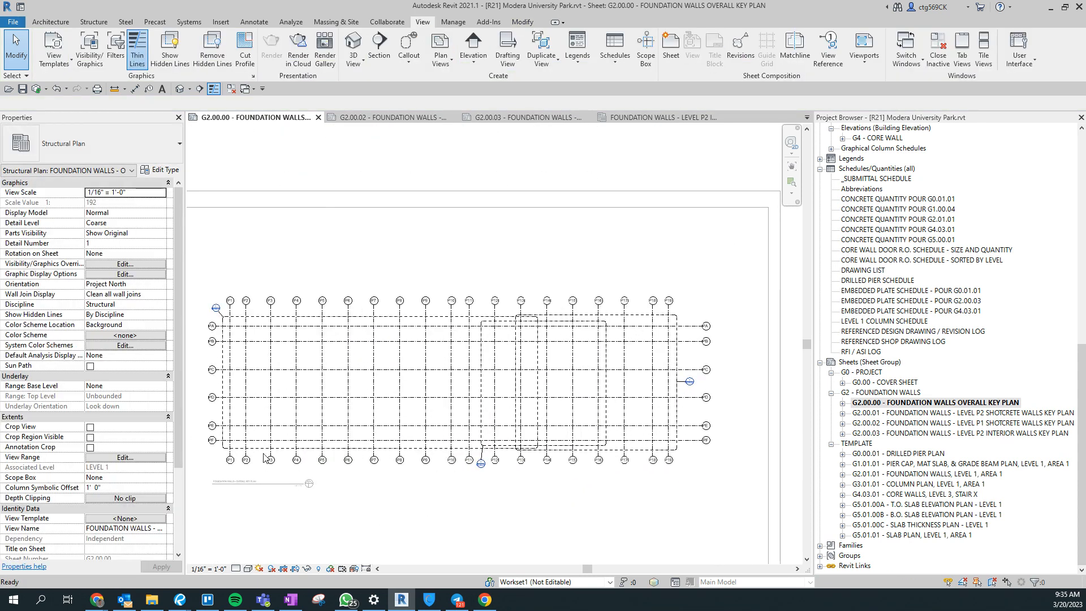
double_click(527, 321)
scroll(340, 318, up, 2)
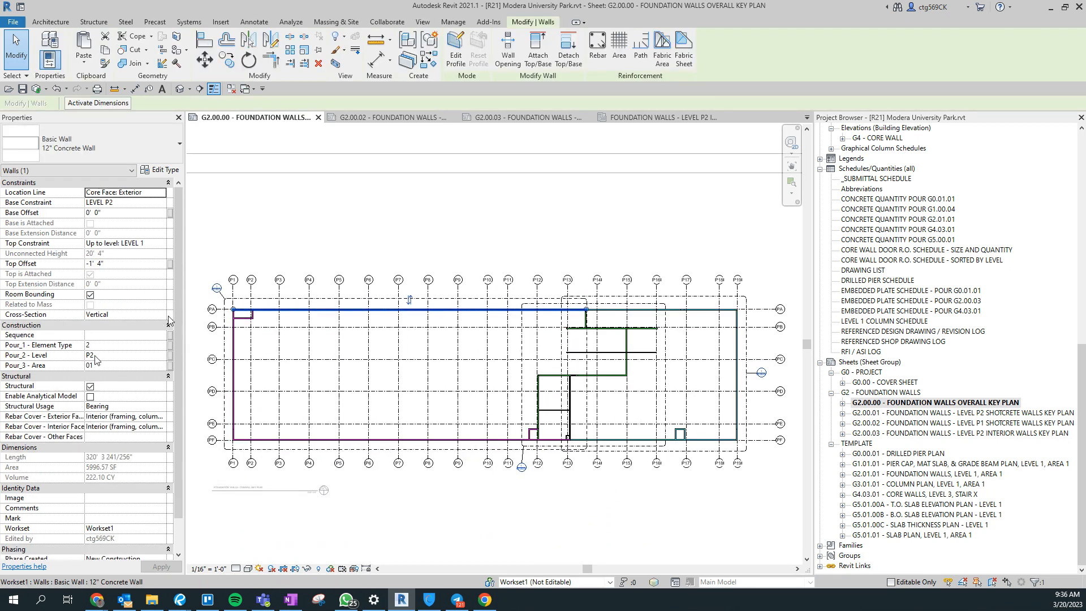
Check the pour parameters of the foundation walls along grid PF, including the wall based on LEVEL P1 towards grid P19
key(Escape)
drag(773, 445, 743, 445)
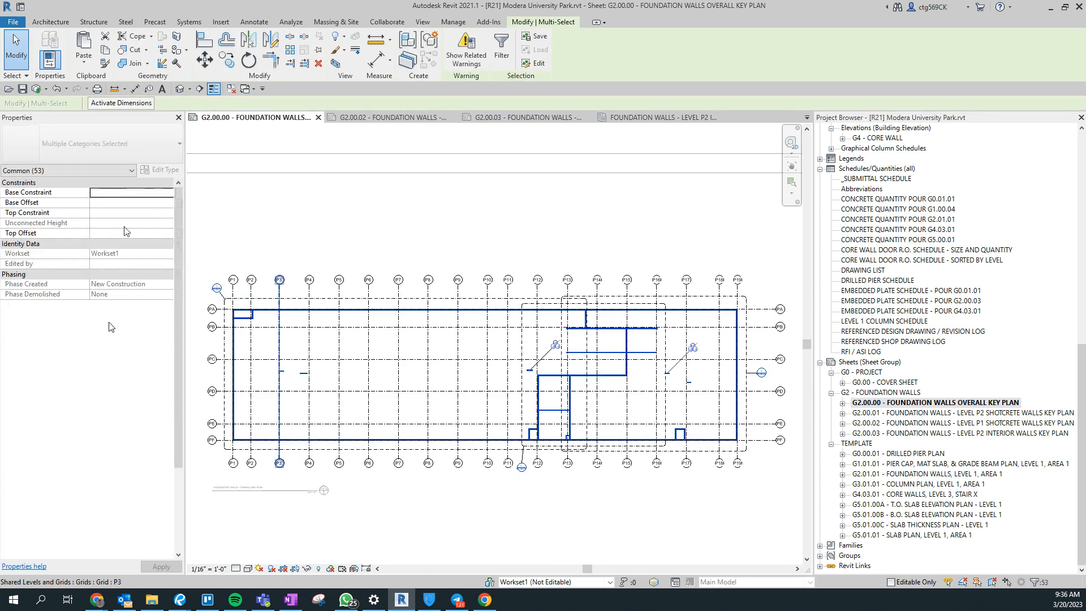
key(Escape)
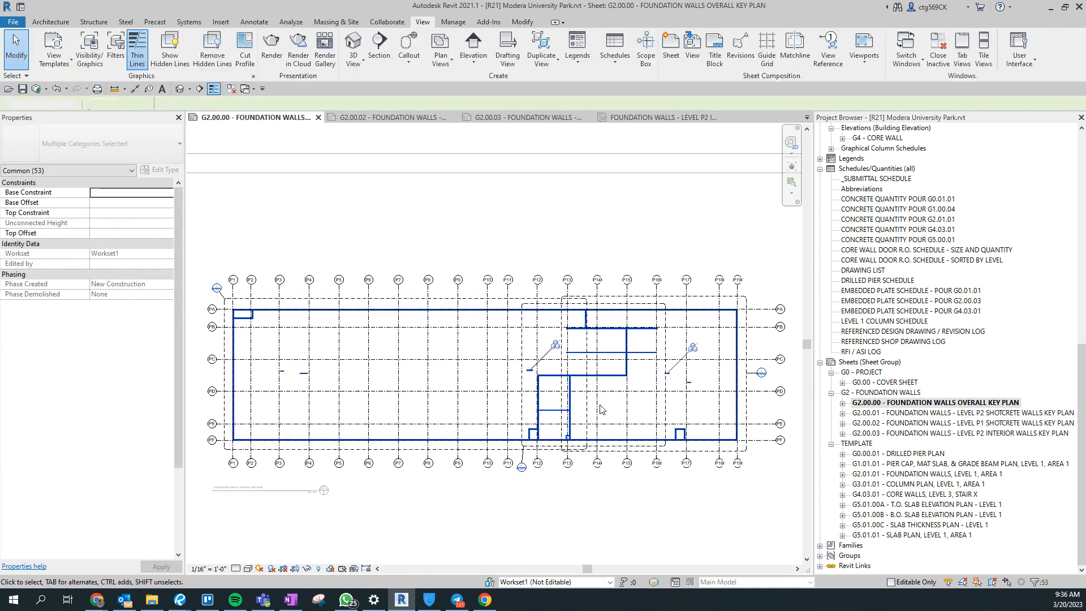
scroll(572, 393, up, 2)
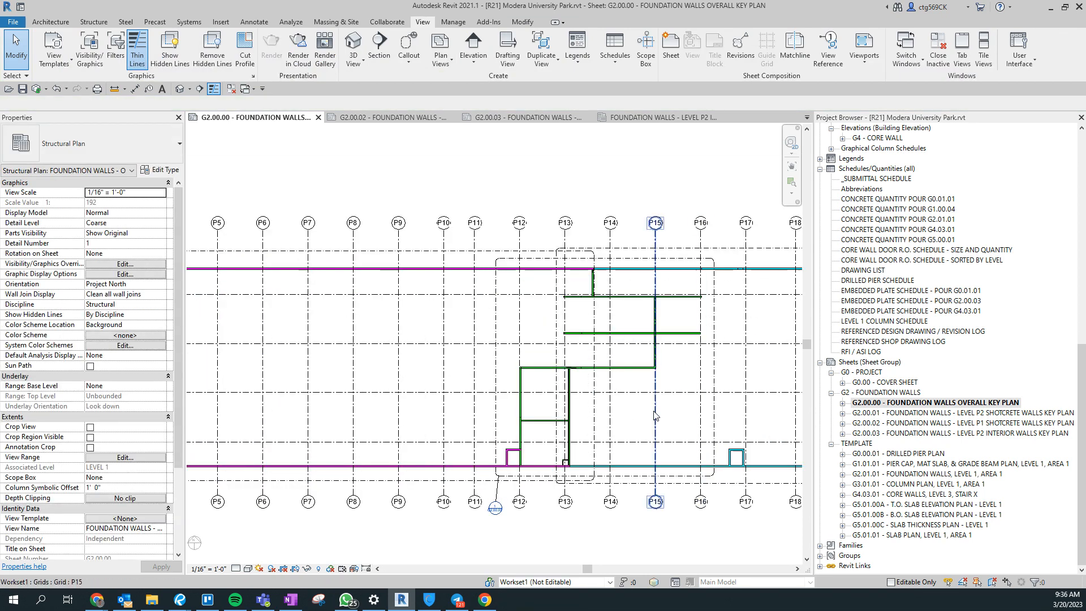
scroll(446, 377, down, 3)
scroll(544, 474, up, 3)
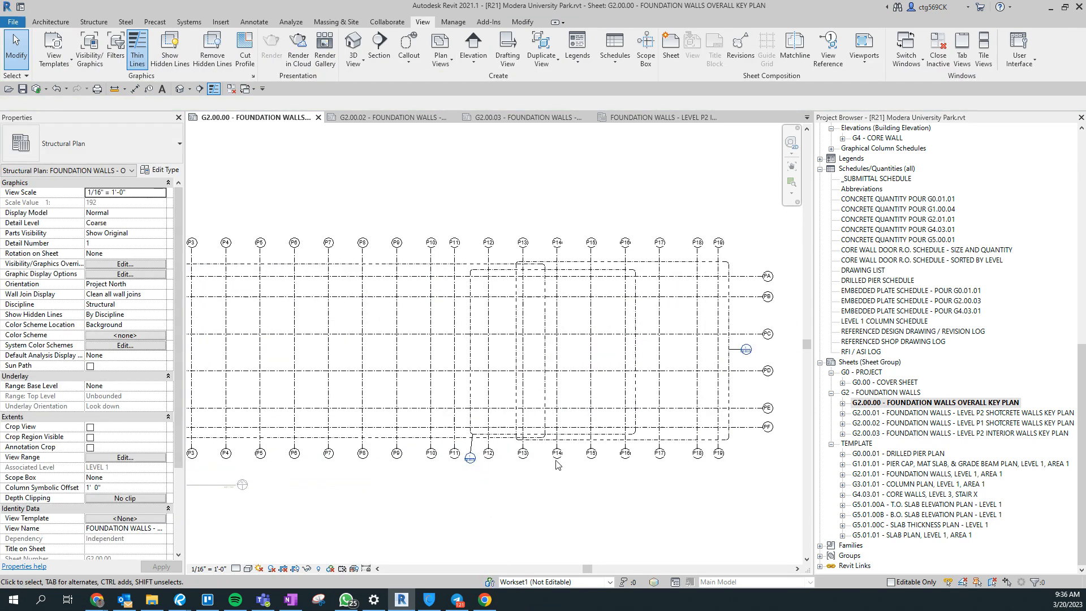
click(416, 410)
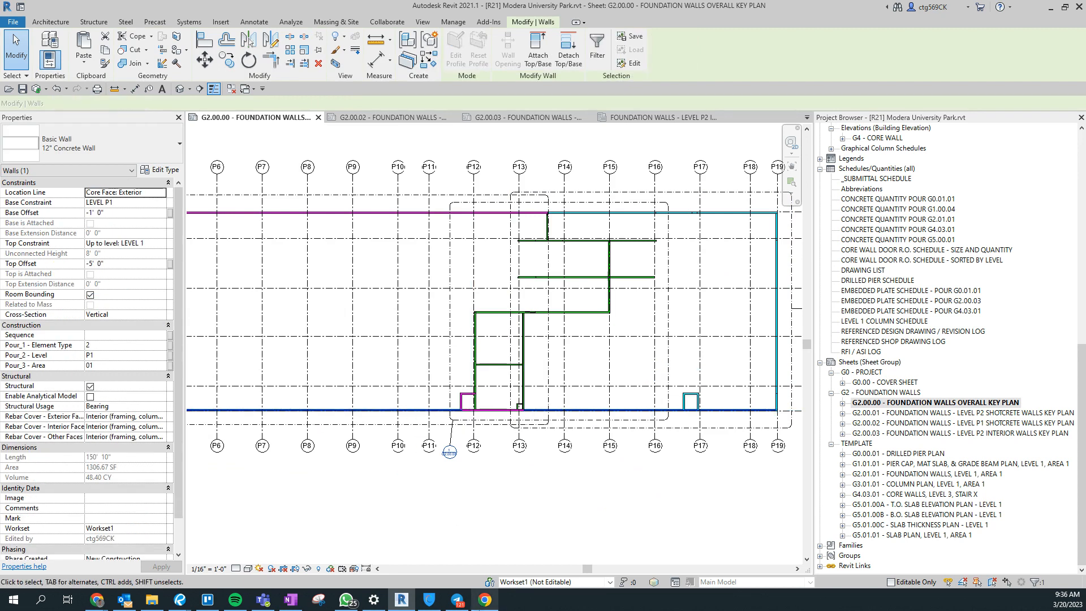
mouse_move(498, 591)
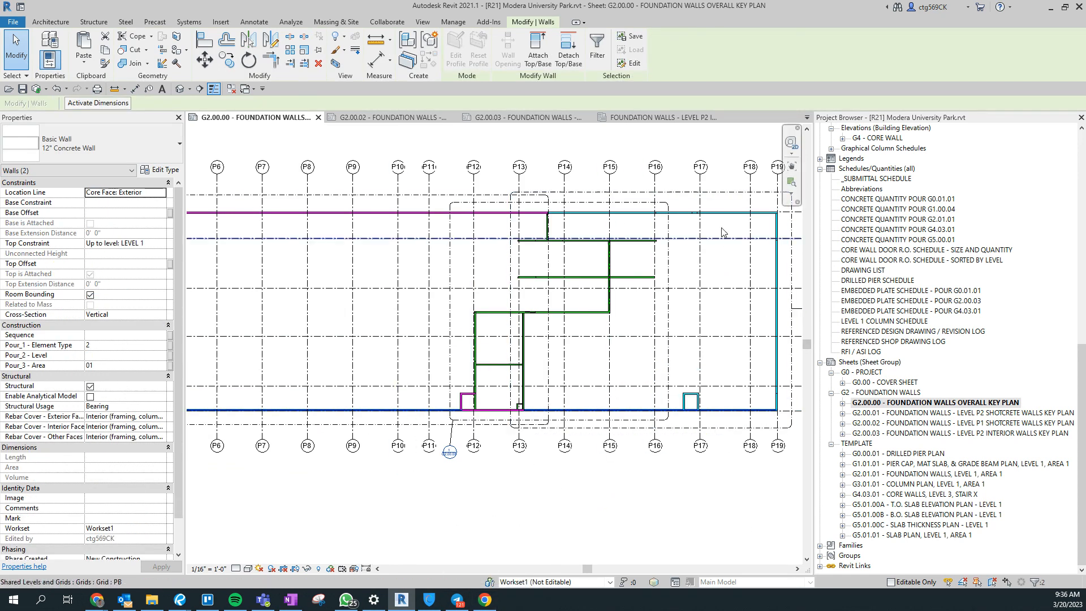
click(652, 458)
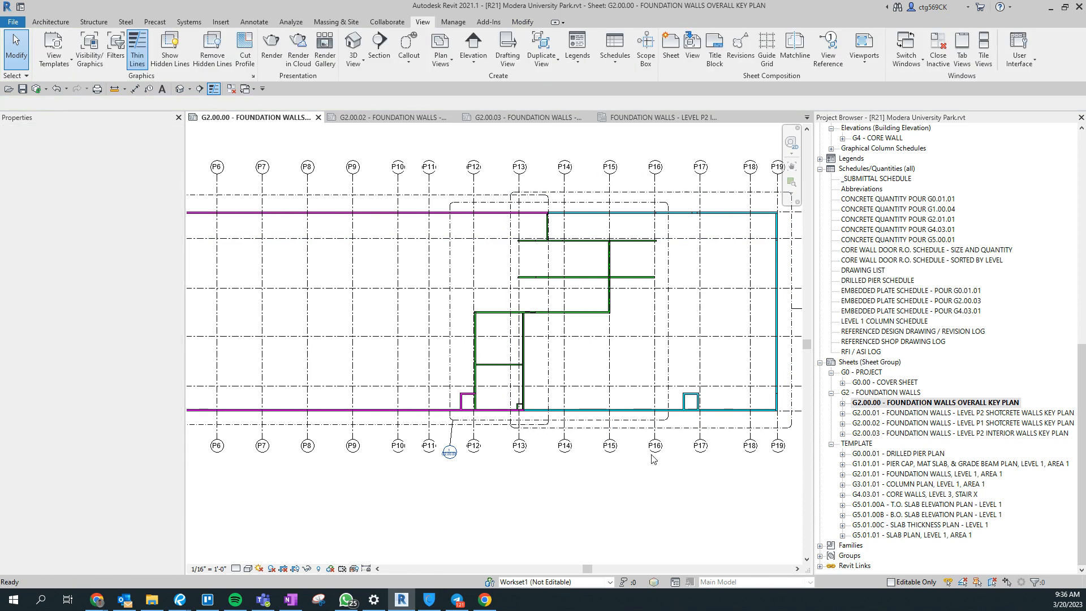
Deactivate the plan viewport and return to the full G2.00.00 sheet
scroll(652, 458, down, 2)
double_click(496, 499)
middle_click(497, 499)
middle_click(497, 499)
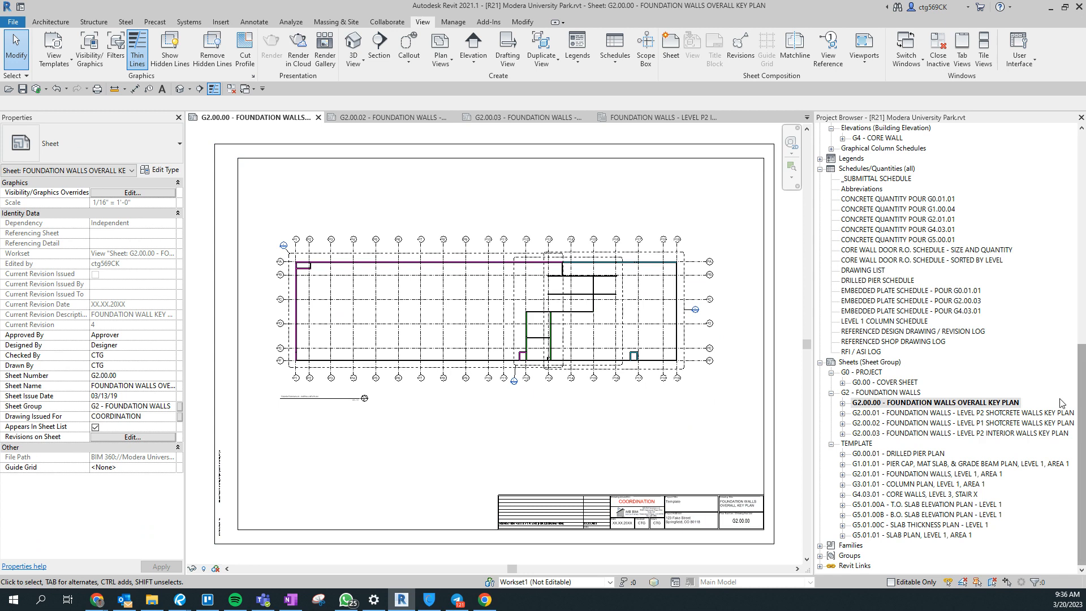
Review the foundation wall plan views: overall key plan, Level P1 shotcrete, Level P2 interior and Level P2 shotcrete walls
scroll(956, 443, up, 9)
scroll(959, 429, up, 5)
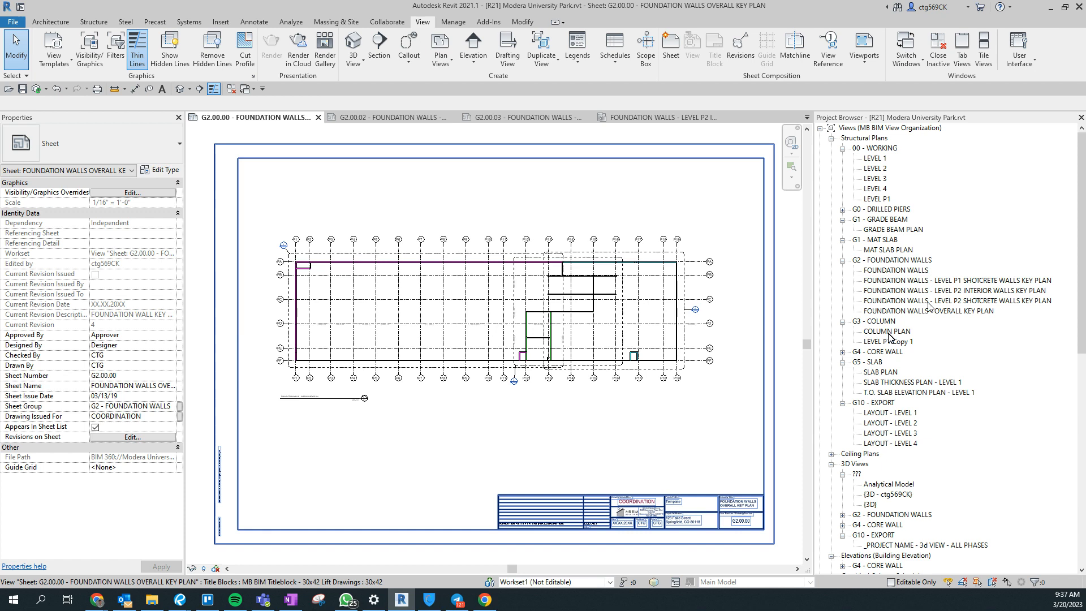
double_click(942, 315)
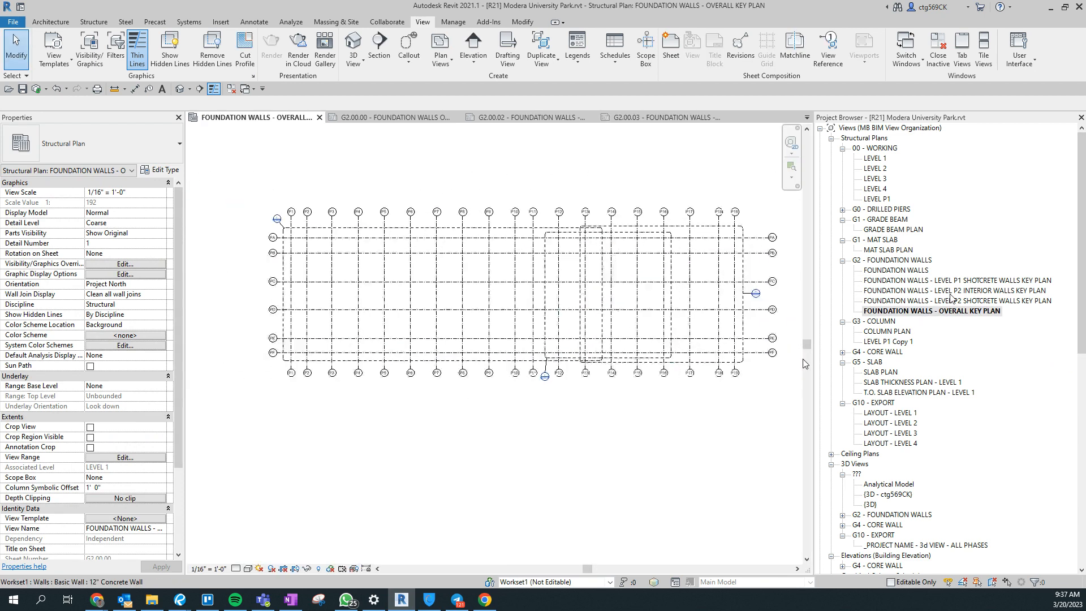
key(z)
key(f)
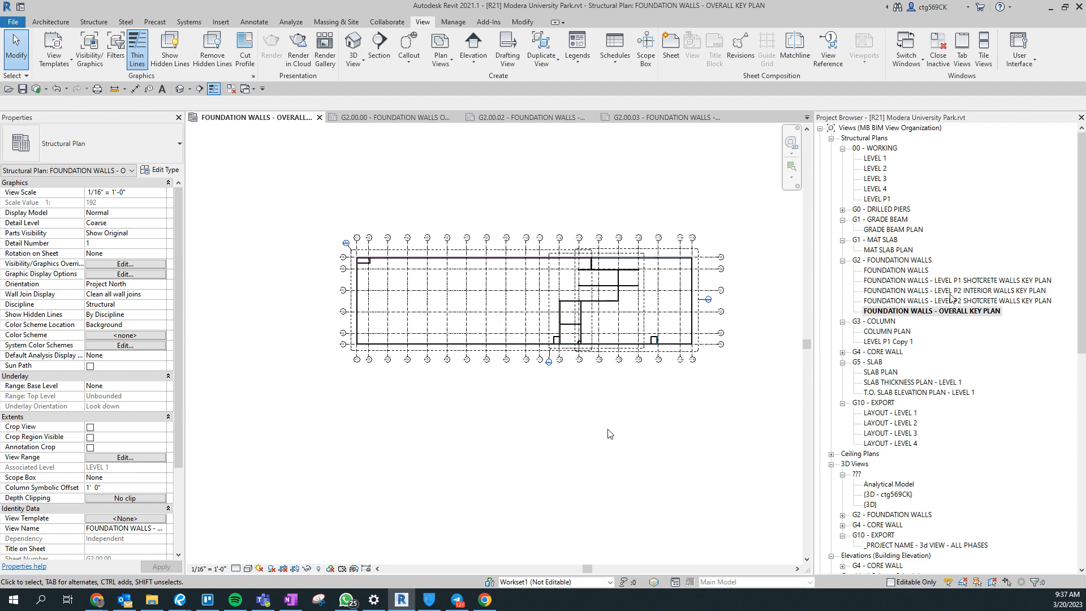
double_click(917, 282)
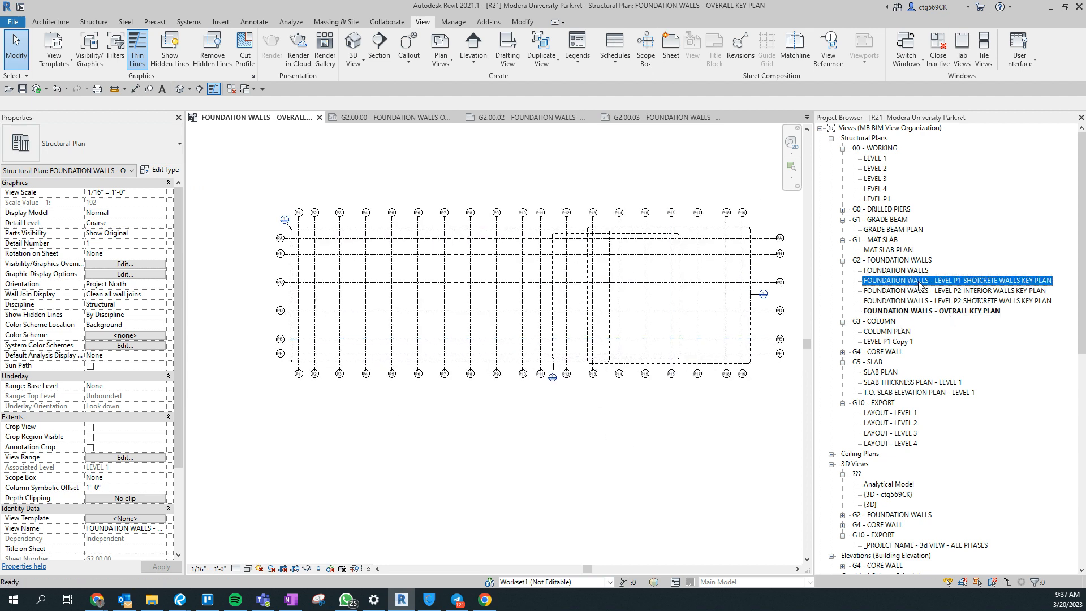
double_click(975, 290)
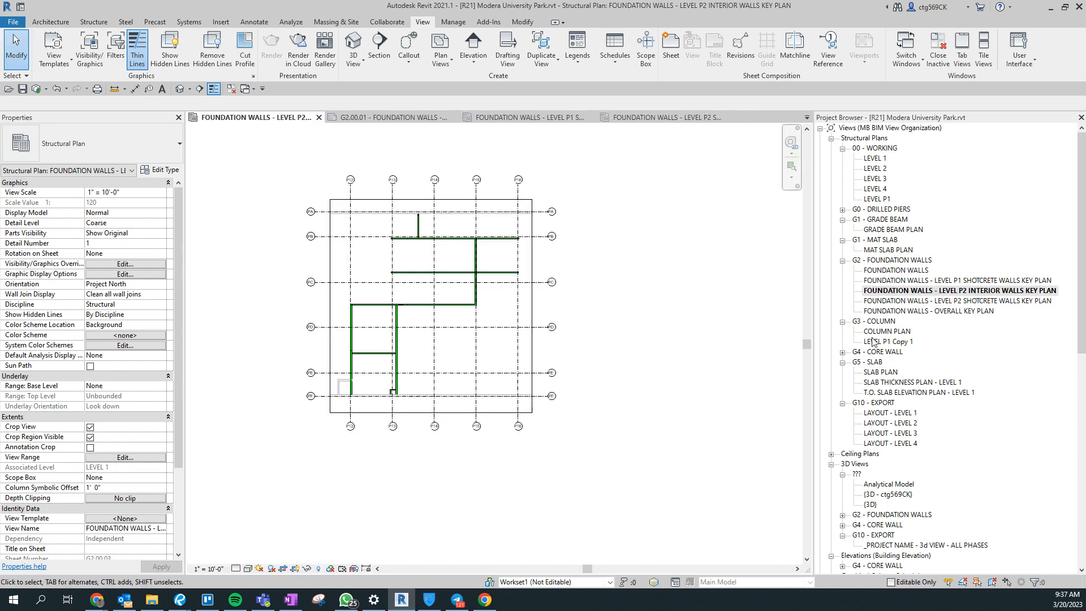
double_click(938, 301)
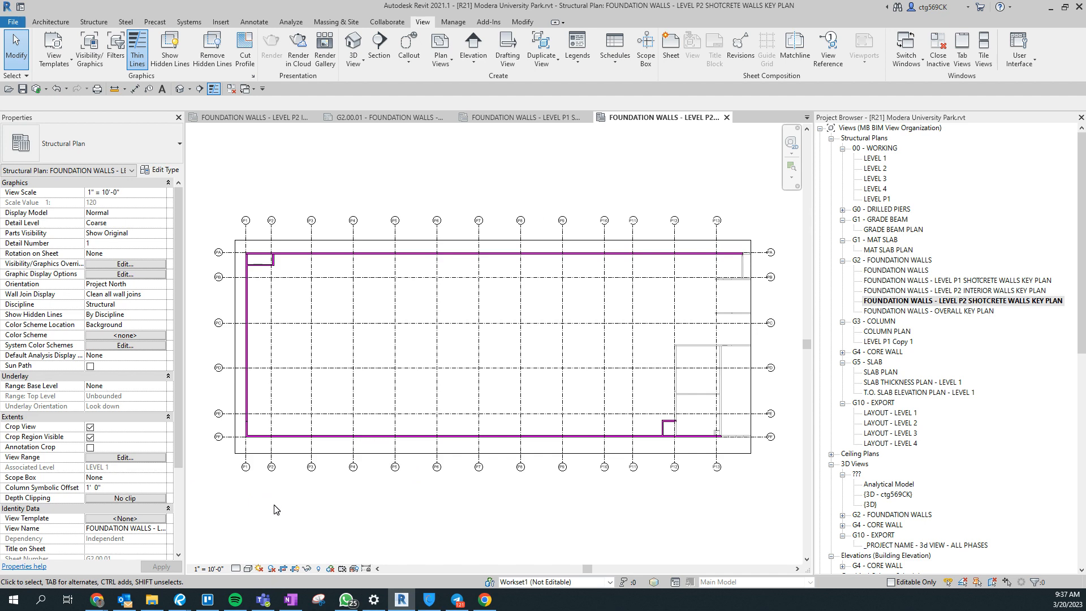
Duplicate the FOUNDATION WALLS - LEVEL P2 SHOTCRETE WALLS KEY PLAN view
right_click(961, 302)
mouse_move(968, 408)
click(887, 406)
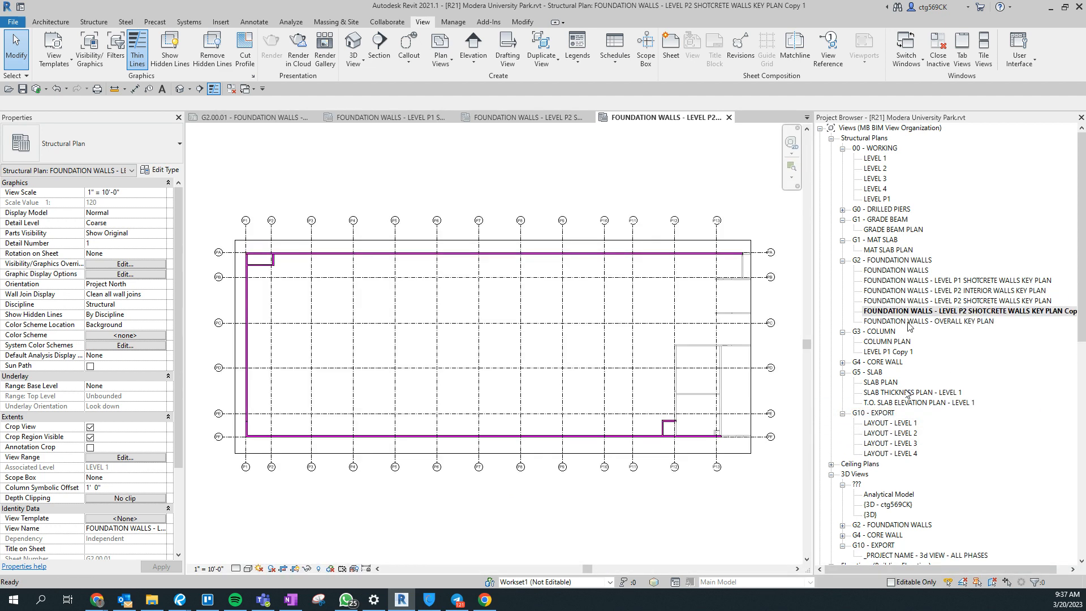
Rename the duplicated view FOUNDATION WALLS - LEVEL P2 SHOTCRETE WALLS - AREA 1 PLAN and set its view scale to 3/16" = 1'-0"
right_click(907, 314)
key(Escape)
right_click(880, 313)
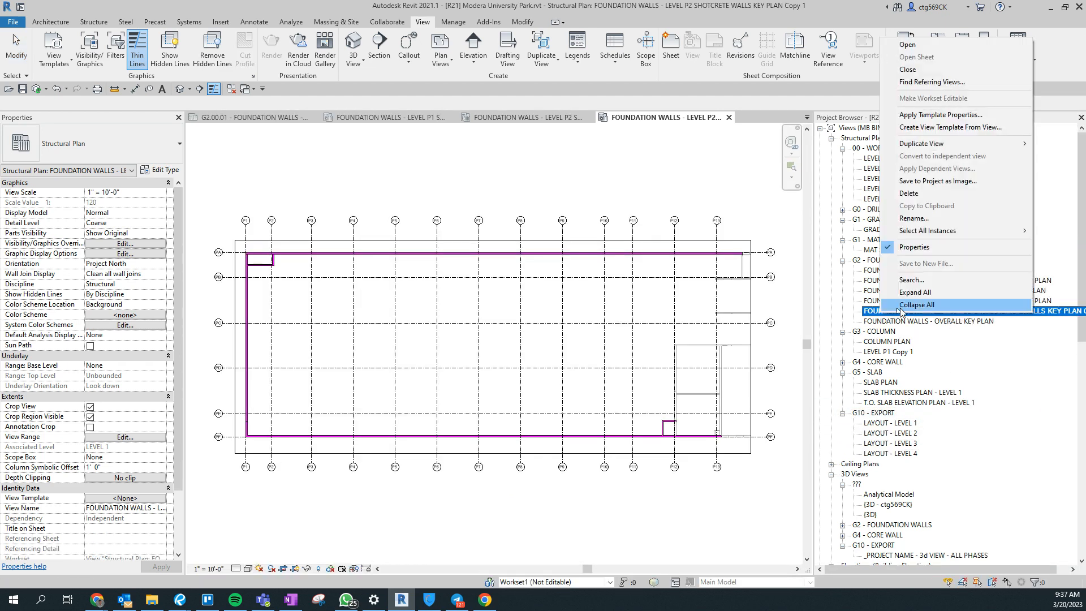
click(913, 218)
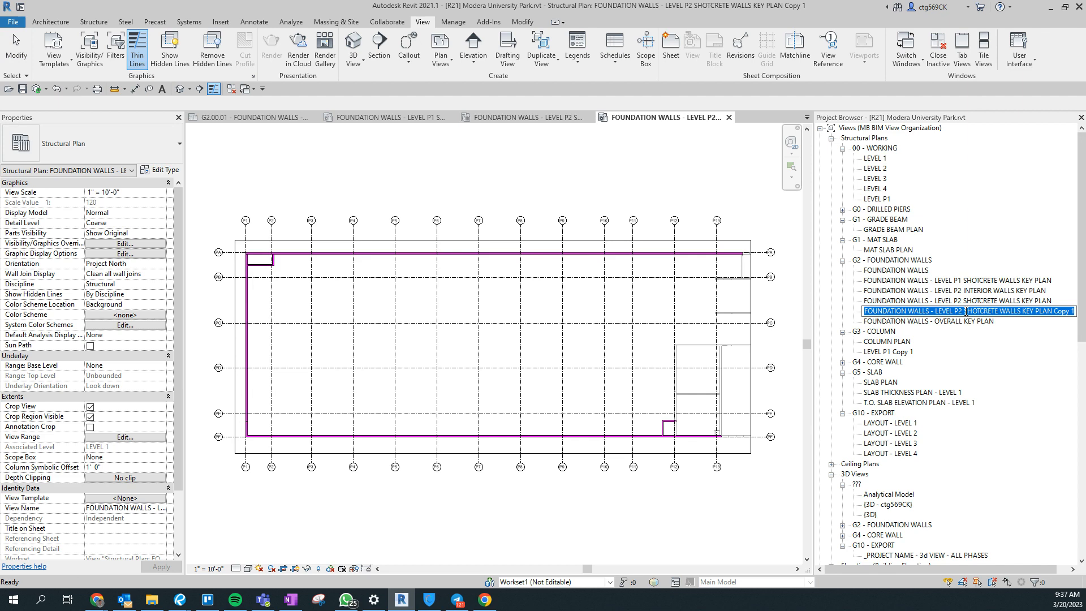
drag(1022, 313, 1084, 310)
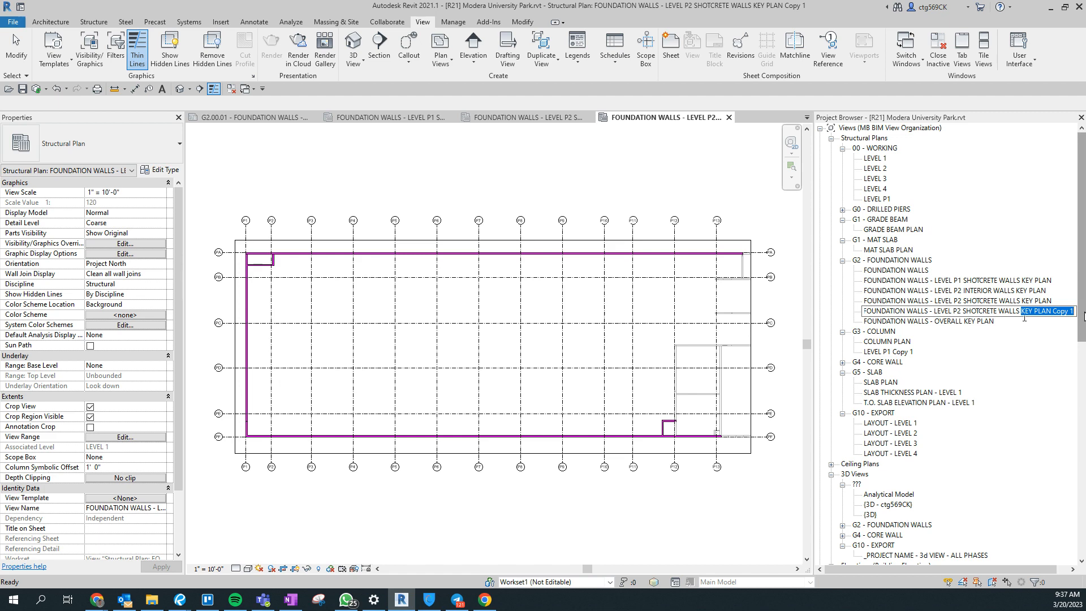
text(- AREA 1)
key(Return)
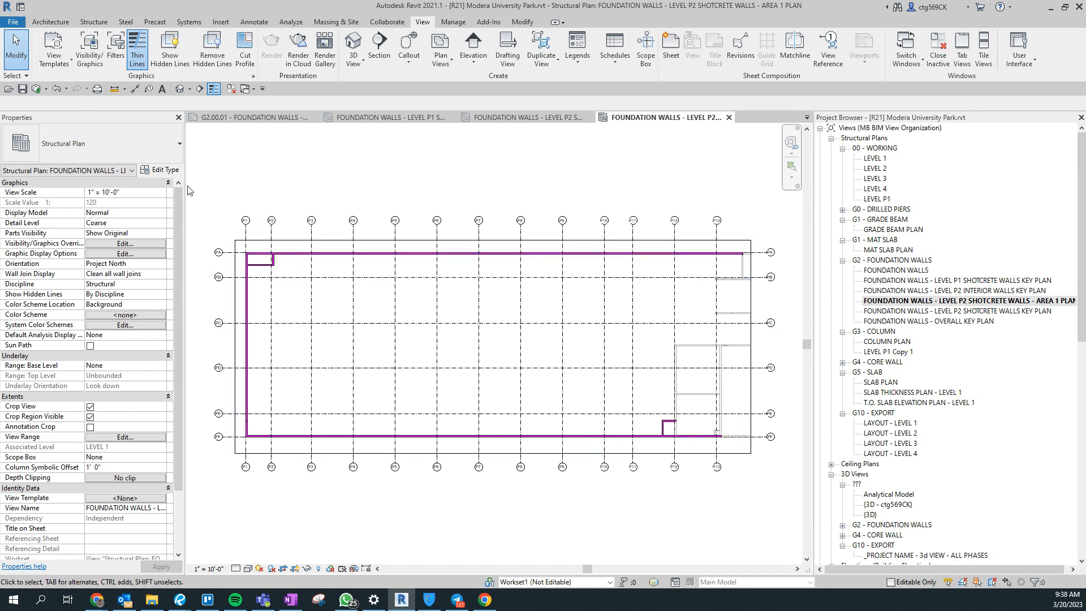
click(158, 193)
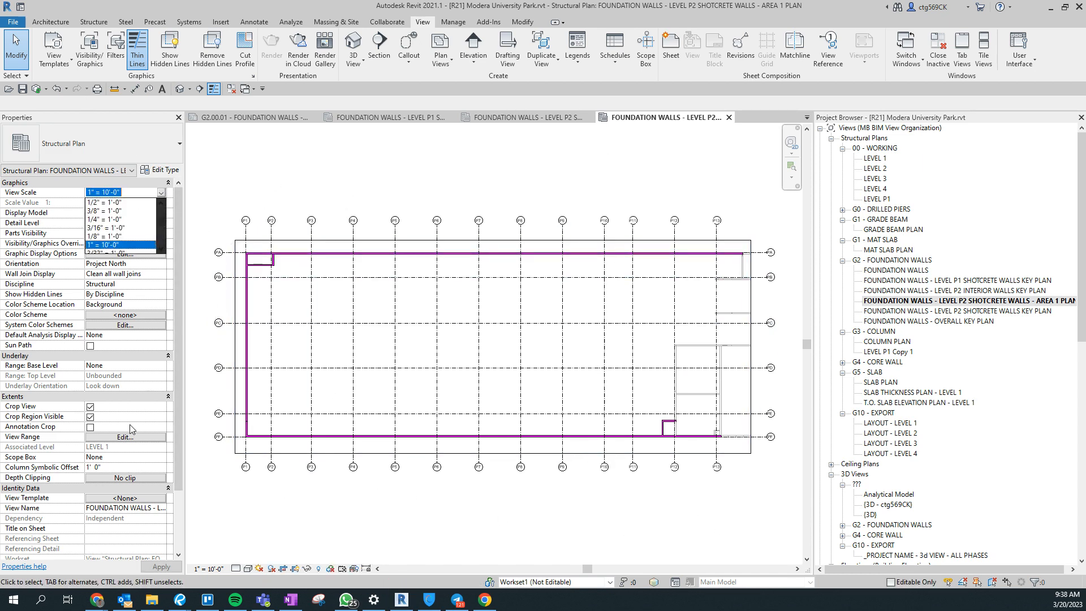
click(121, 228)
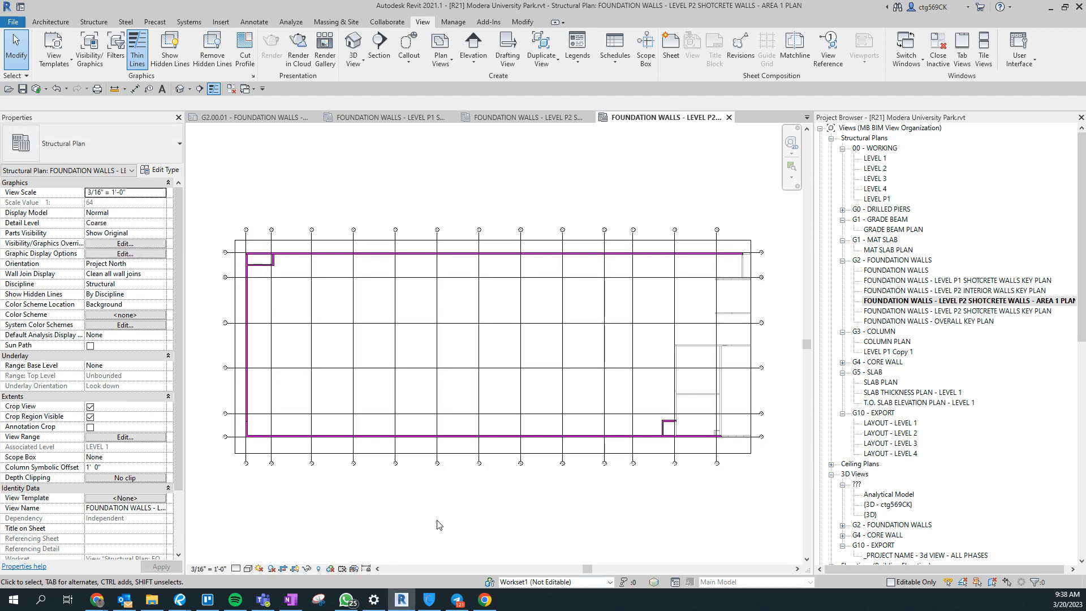
In the Area 1 plan's filter overrides, clear the surface pattern override of Pour_1 - Element Type = 6
key(v)
key(g)
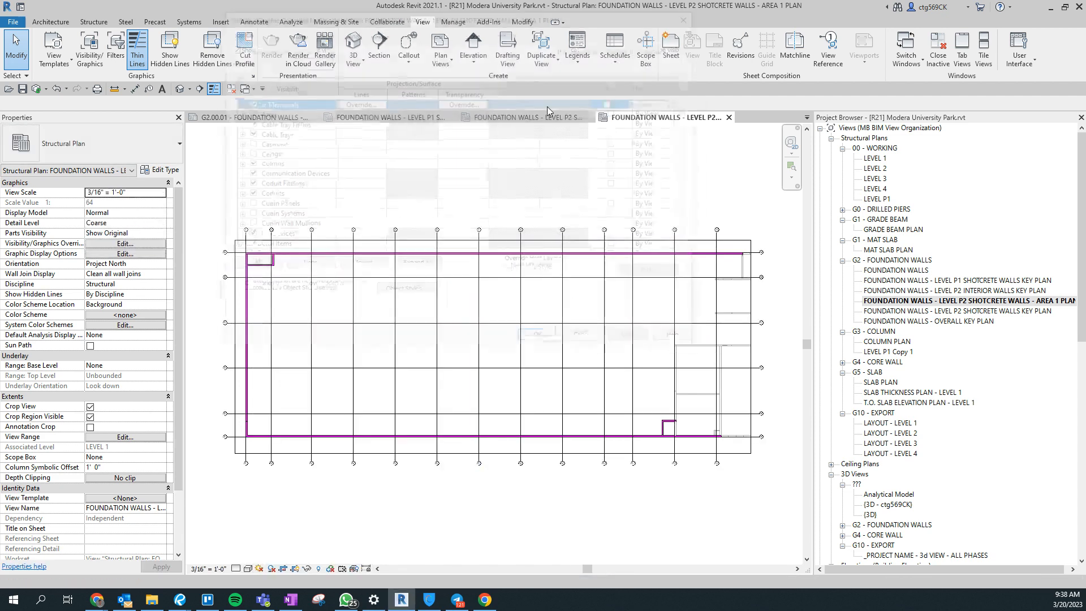
click(455, 34)
click(497, 35)
click(473, 147)
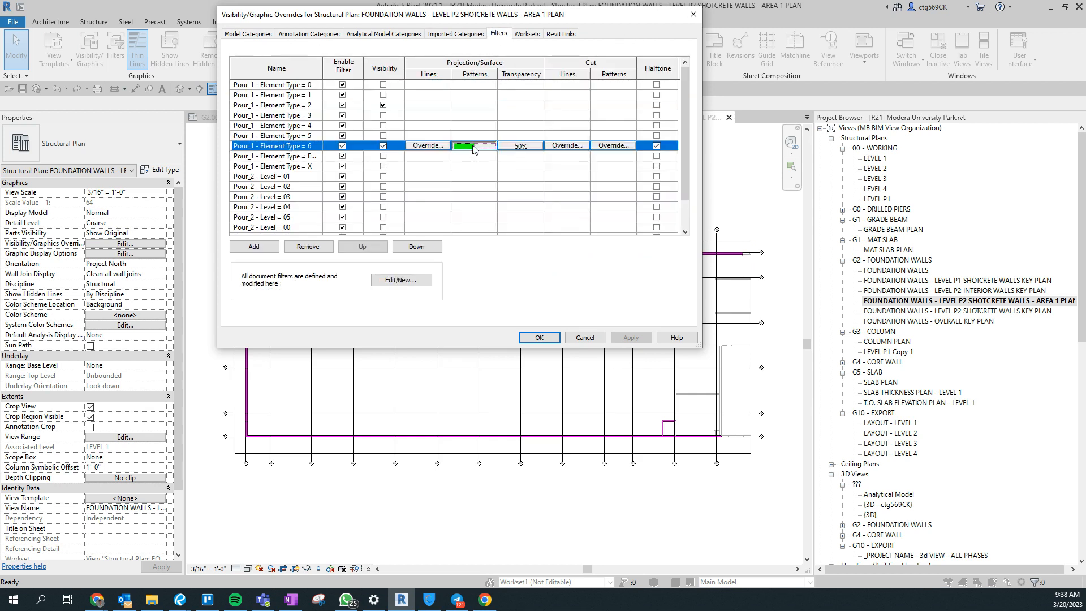
click(474, 147)
click(513, 277)
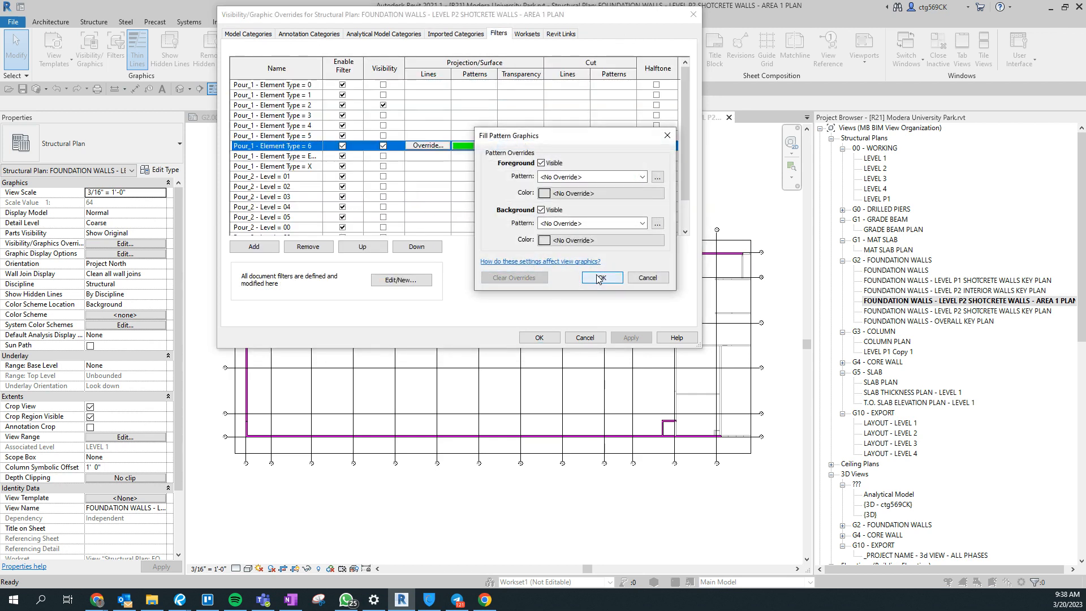
click(601, 277)
Clear the surface pattern overrides of the Pour_2 - Level = P2 and Pour_2 - Level = P1 filters
scroll(469, 220, down, 1)
click(470, 219)
click(467, 216)
click(513, 277)
click(602, 277)
click(459, 228)
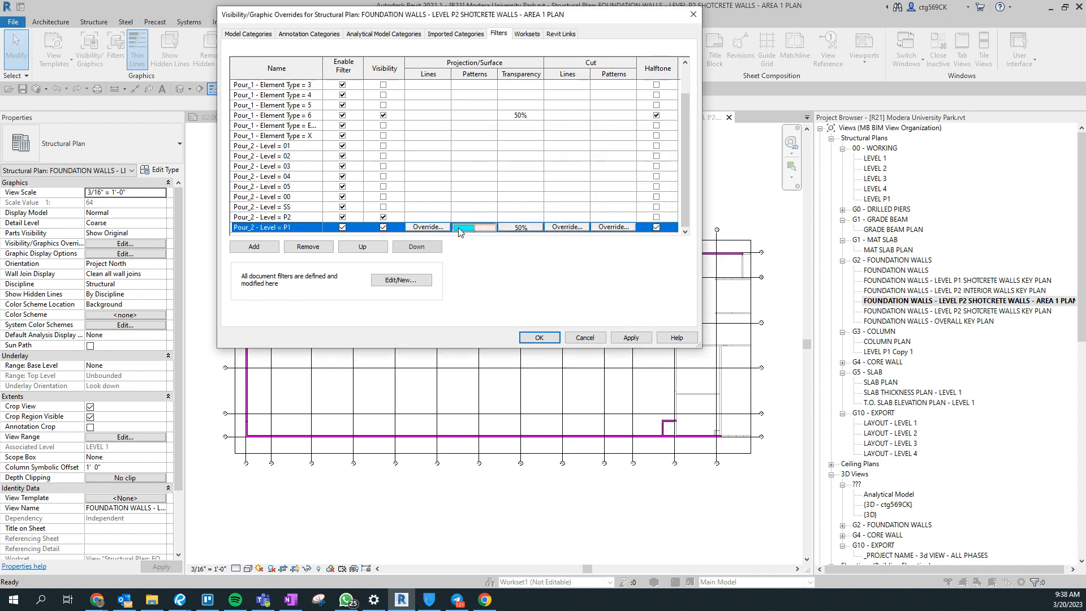
click(459, 228)
click(513, 278)
click(600, 277)
scroll(491, 204, up, 1)
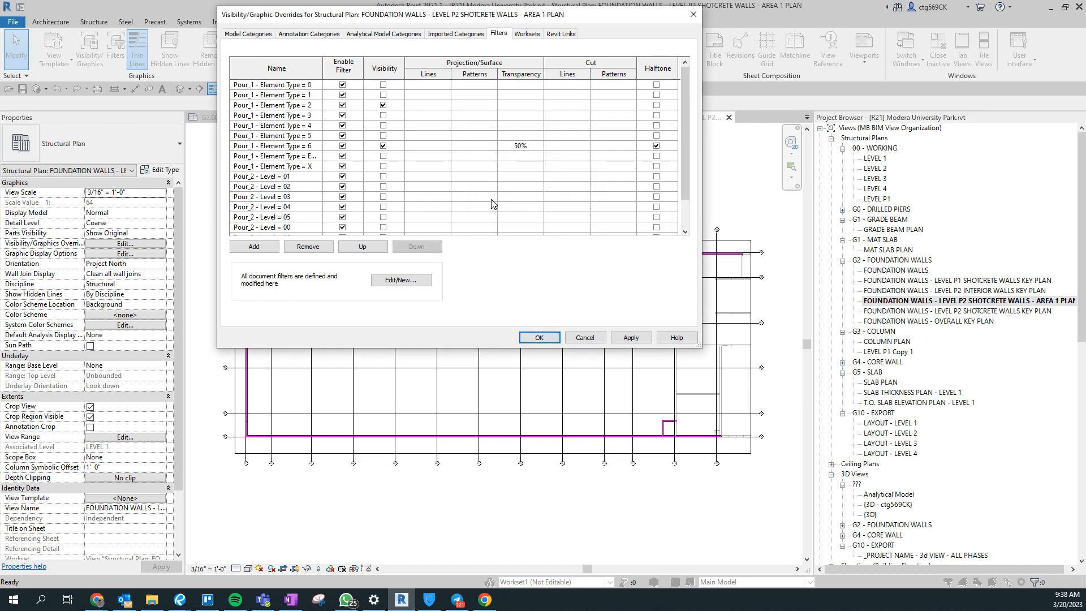
Override the Pour_1 - Element Type = 2 filter's foreground surface pattern with a fill coloured RGB 192-192-192 and apply the overrides
click(475, 107)
click(474, 105)
click(578, 176)
click(588, 198)
click(599, 192)
click(531, 194)
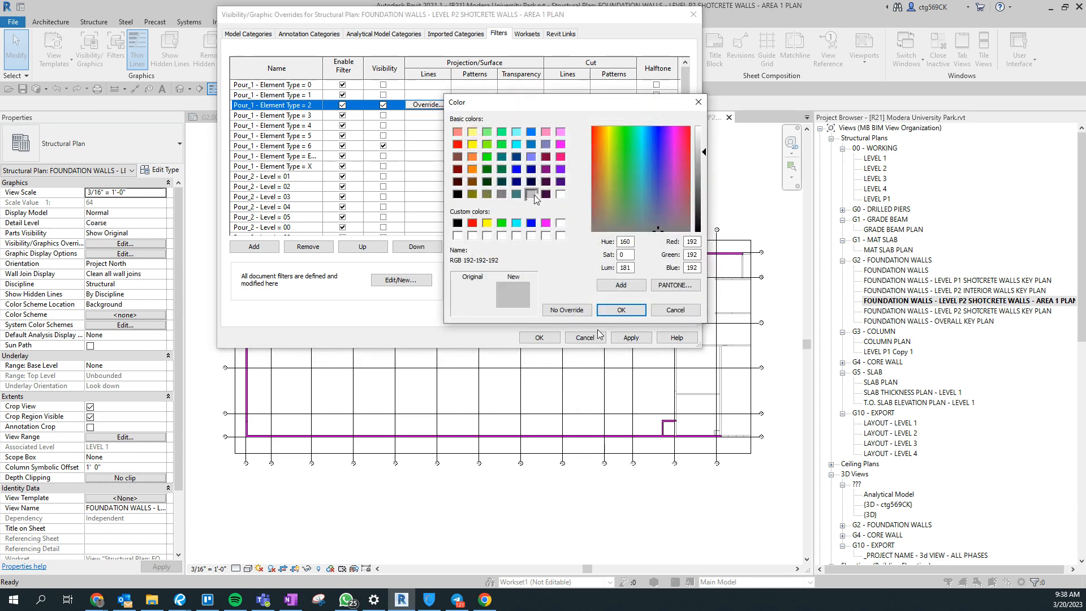
click(626, 311)
click(599, 278)
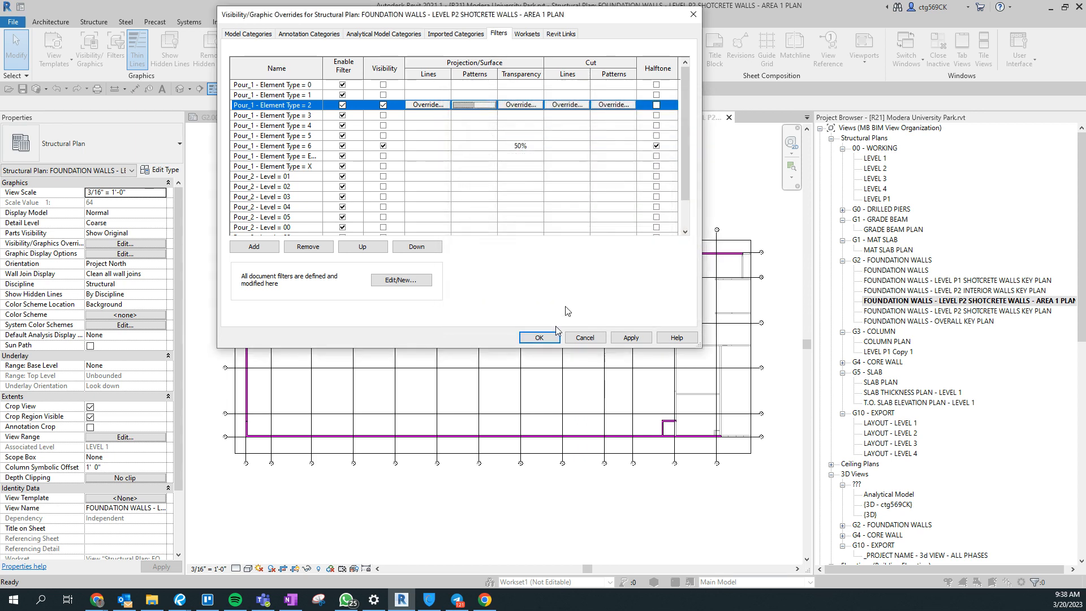
click(539, 337)
Examine the gray wall fill across the Area 1 plan and the pour parameters of the long wall along grid PF
scroll(656, 454, up, 8)
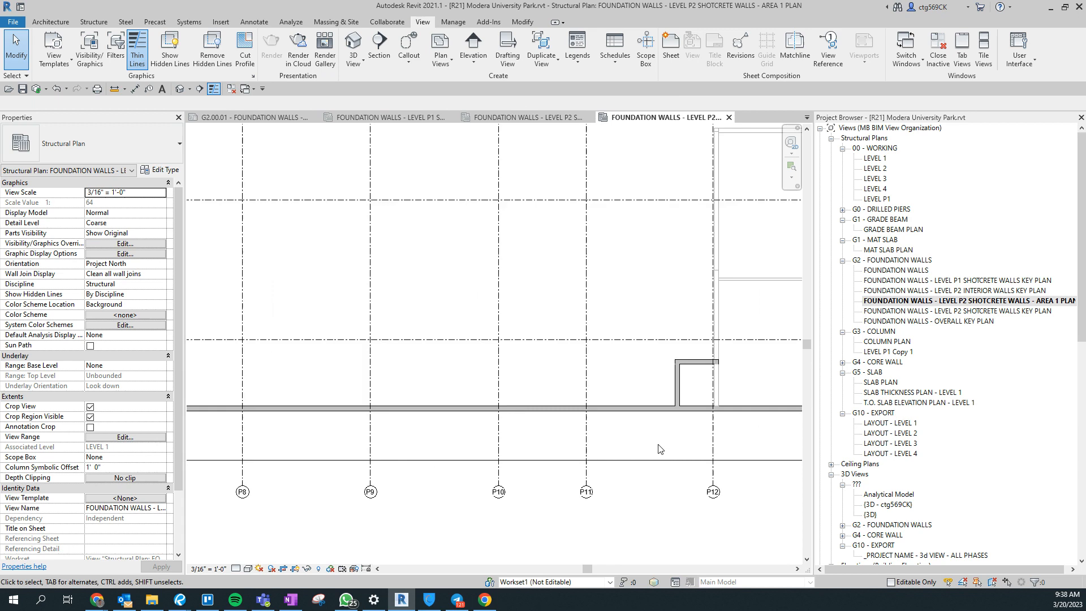
click(634, 404)
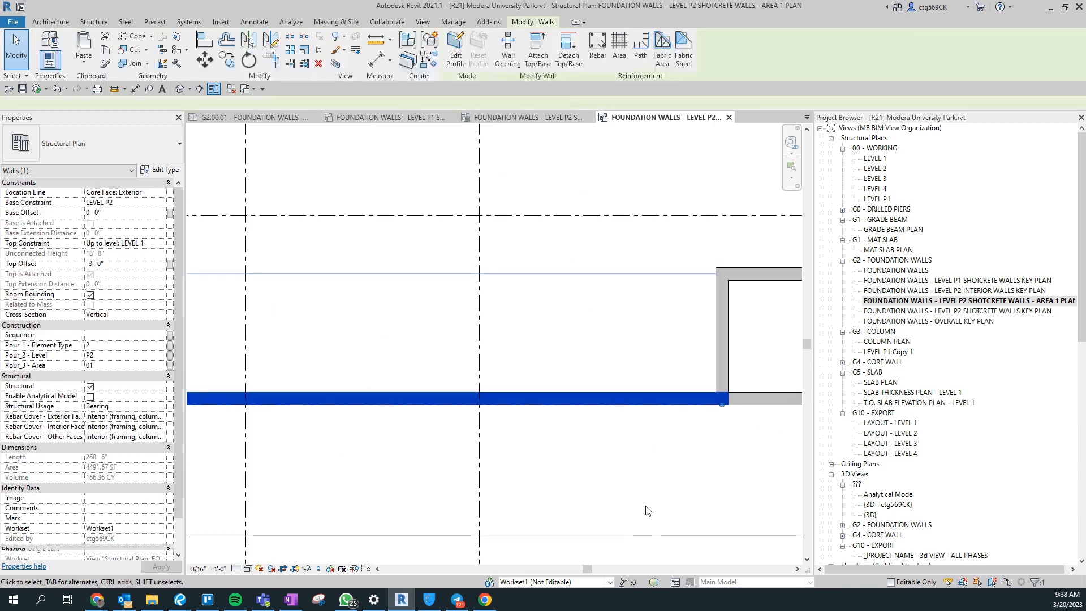
scroll(654, 431, down, 5)
middle_drag(582, 460, 633, 414)
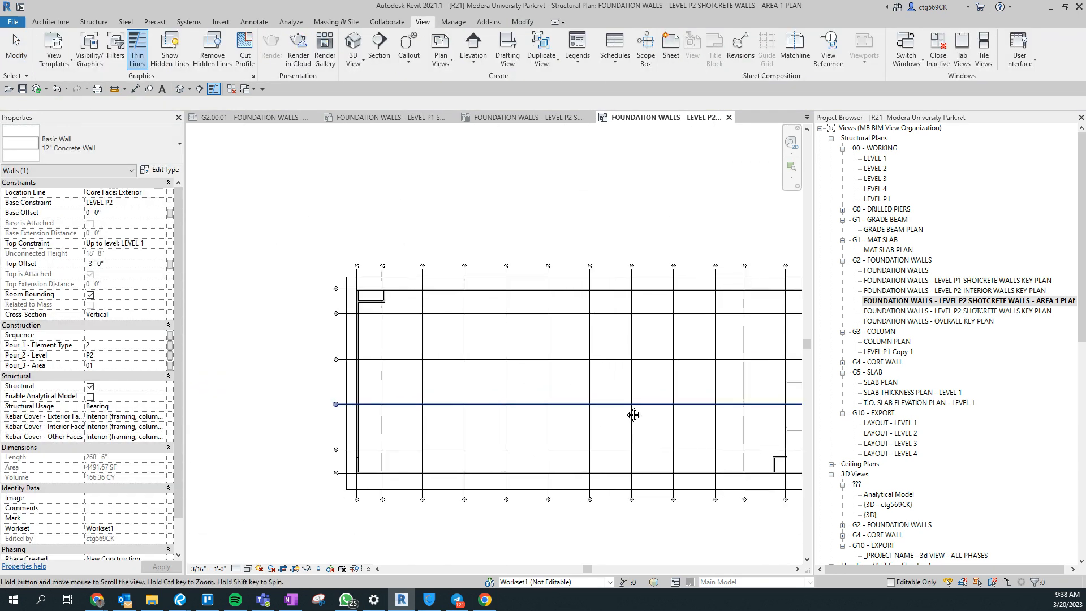
key(Escape)
scroll(346, 355, up, 1)
middle_drag(347, 356, 221, 324)
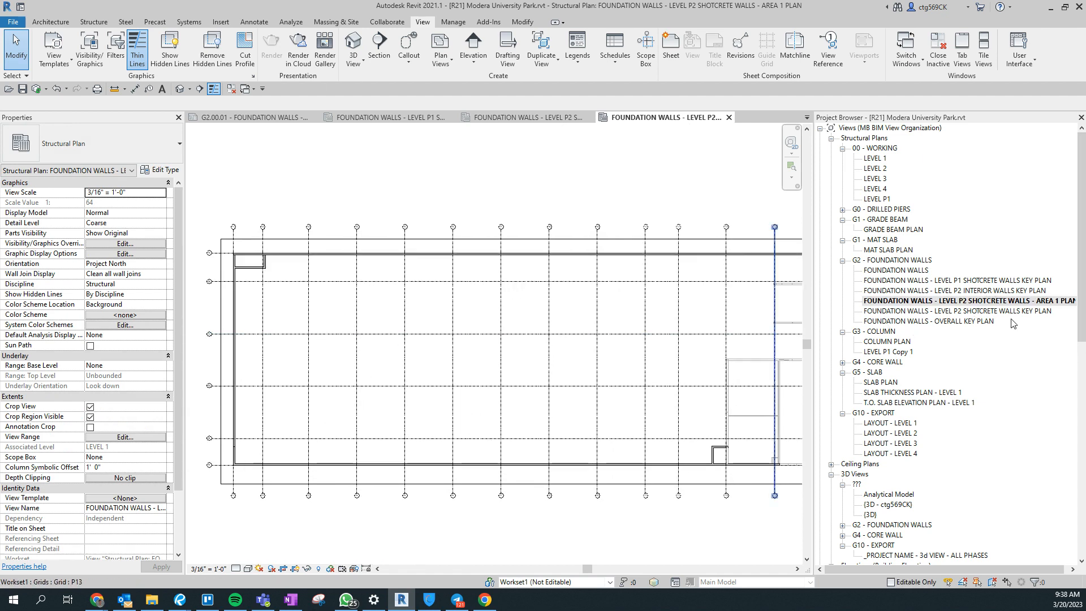
middle_drag(557, 367, 471, 392)
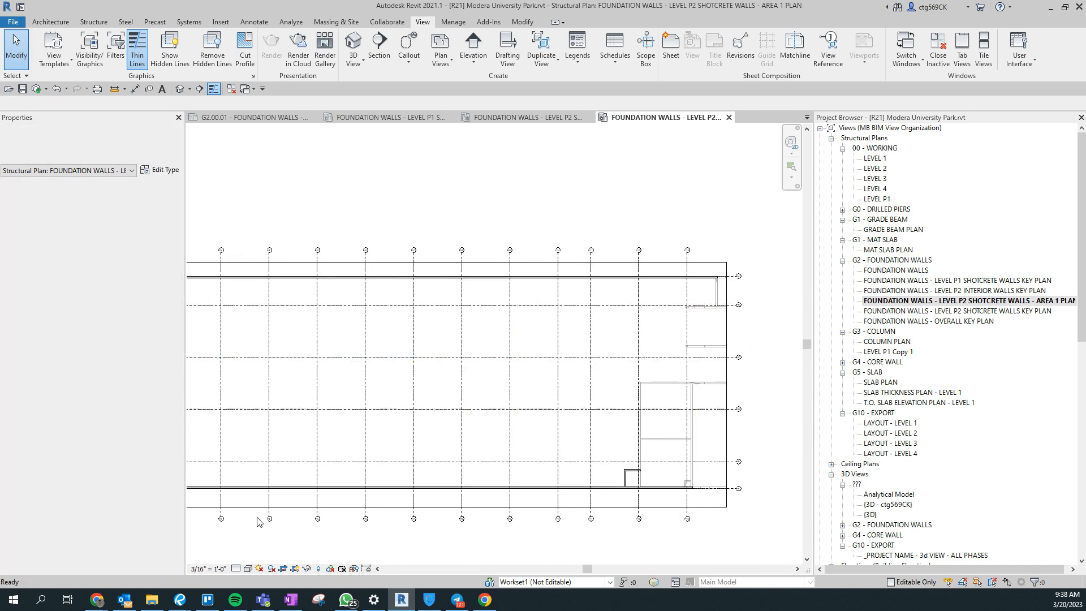
middle_drag(434, 232, 493, 237)
scroll(493, 234, down, 1)
scroll(493, 237, down, 1)
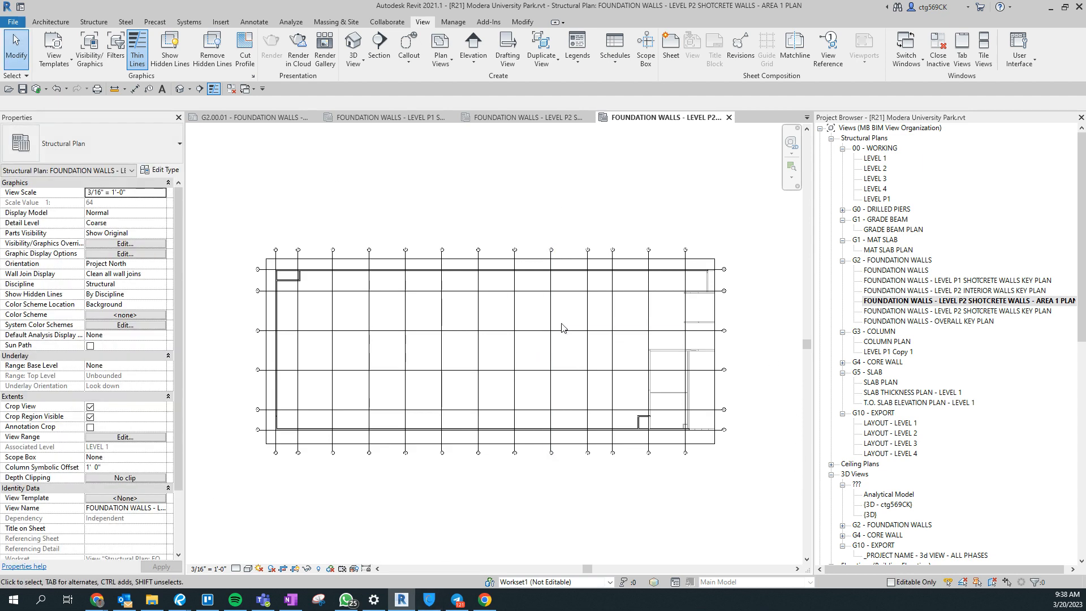
In the Area 1 plan's filter overrides, begin adding filters and open the Pour_3 - Area = 04 filter's definition for editing
key(v)
key(g)
click(497, 37)
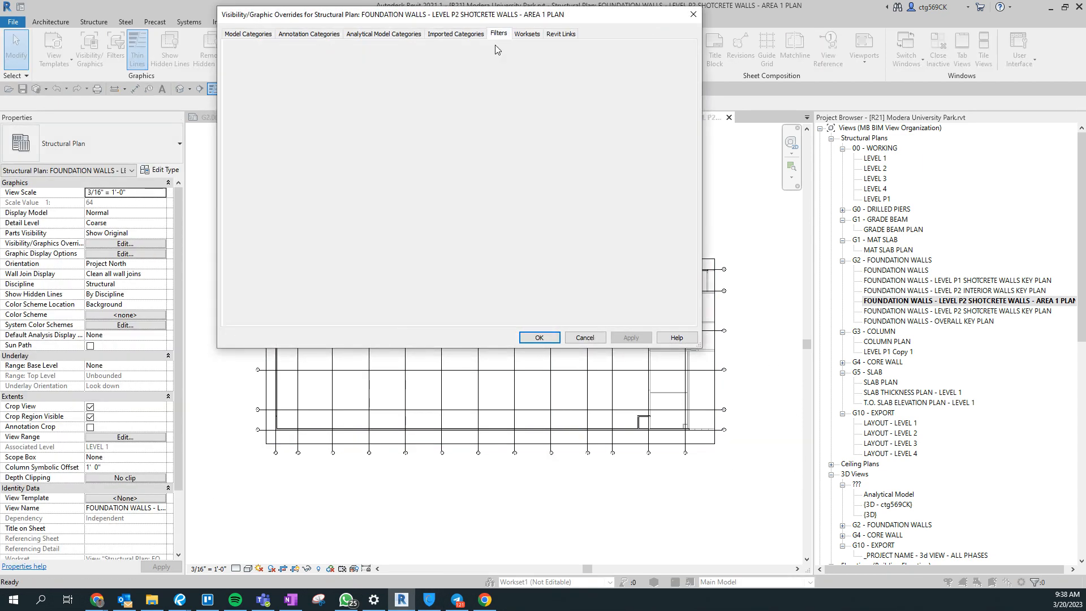
scroll(320, 205, down, 1)
click(277, 229)
click(254, 246)
scroll(454, 212, down, 2)
scroll(445, 209, up, 3)
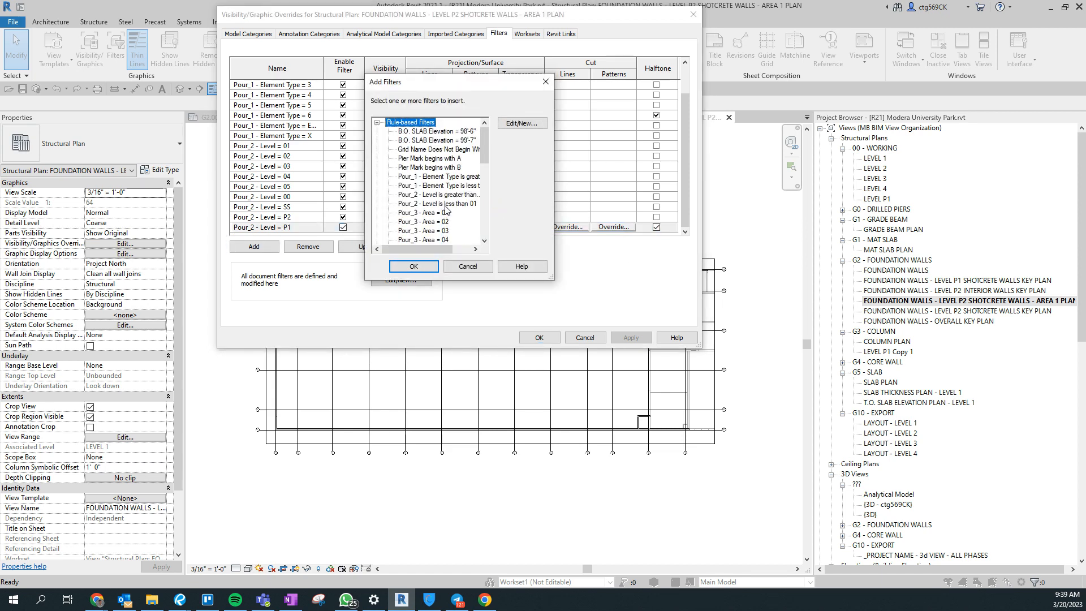
click(438, 215)
scroll(437, 207, down, 2)
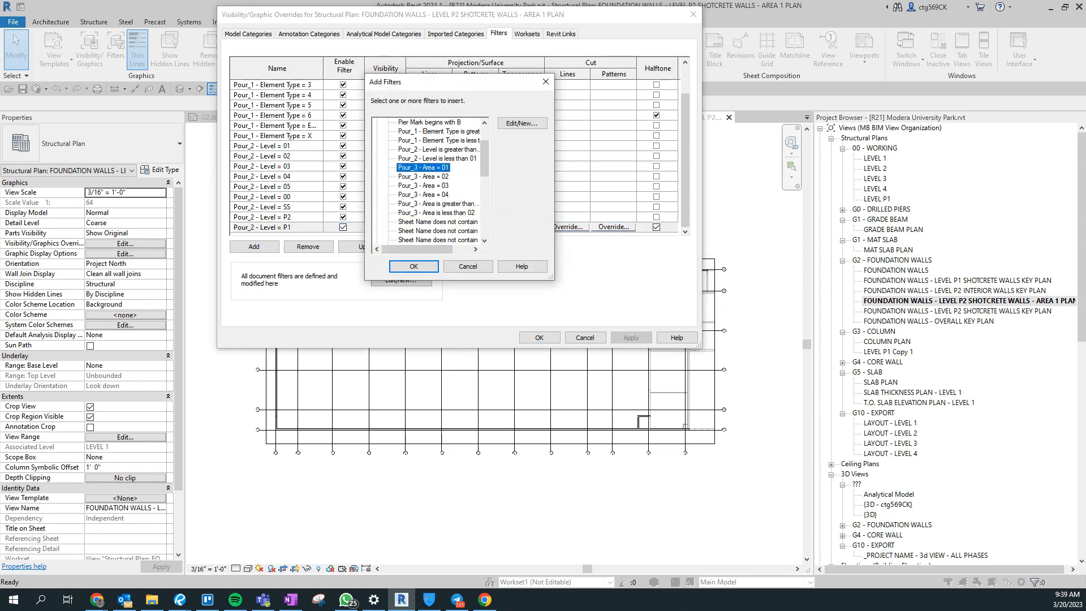
click(423, 195)
click(521, 122)
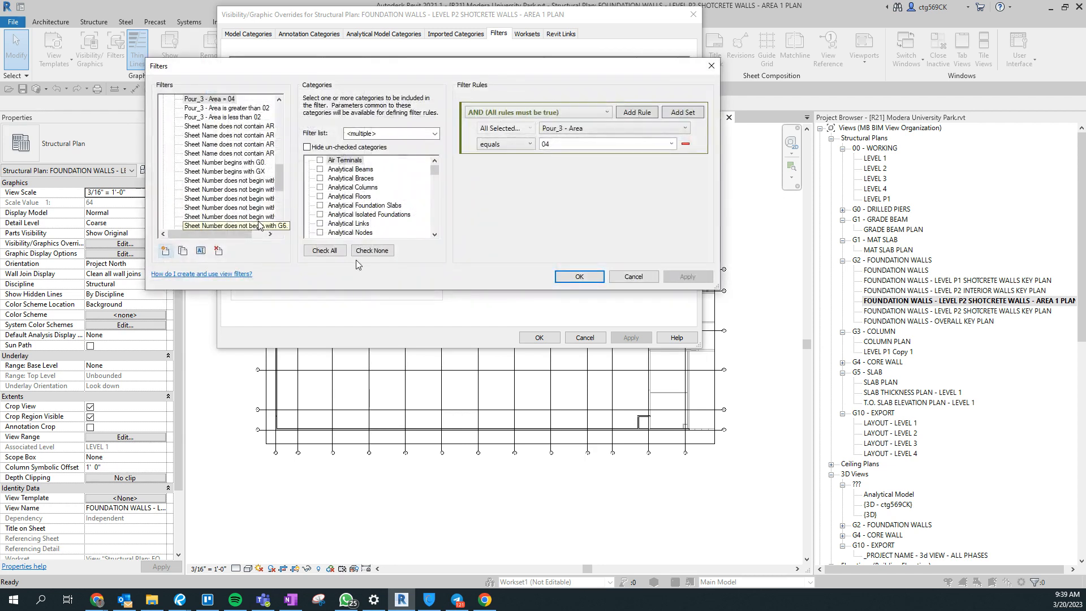
Duplicate the Pour_3 - Area = 04 filter as Pour_3 - Area = 05 and set its rule value to 05
click(182, 250)
click(201, 251)
drag(465, 179, 440, 193)
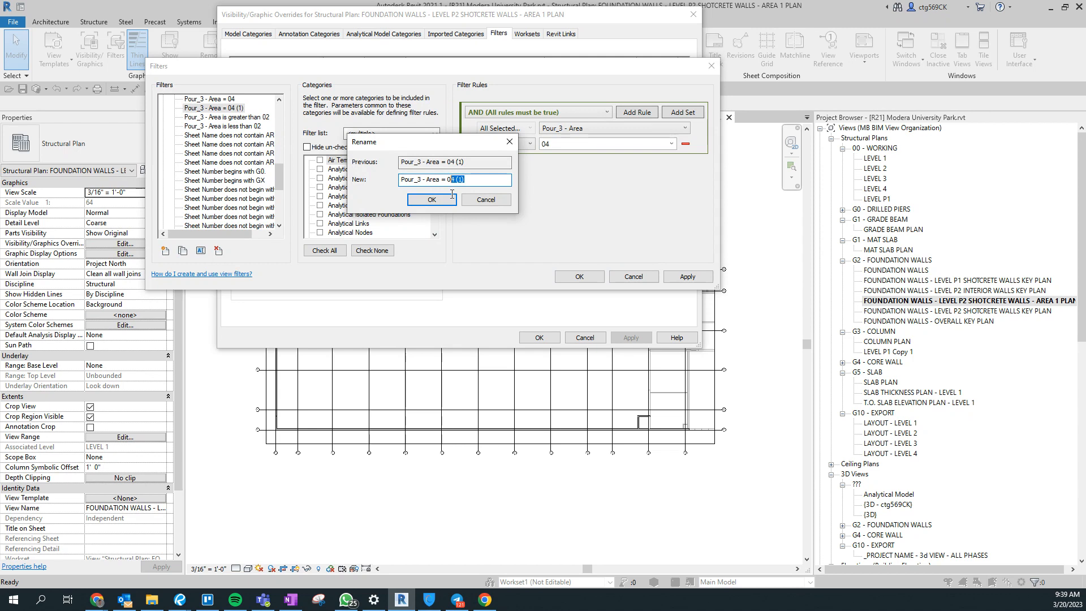
text(5)
click(444, 201)
double_click(555, 144)
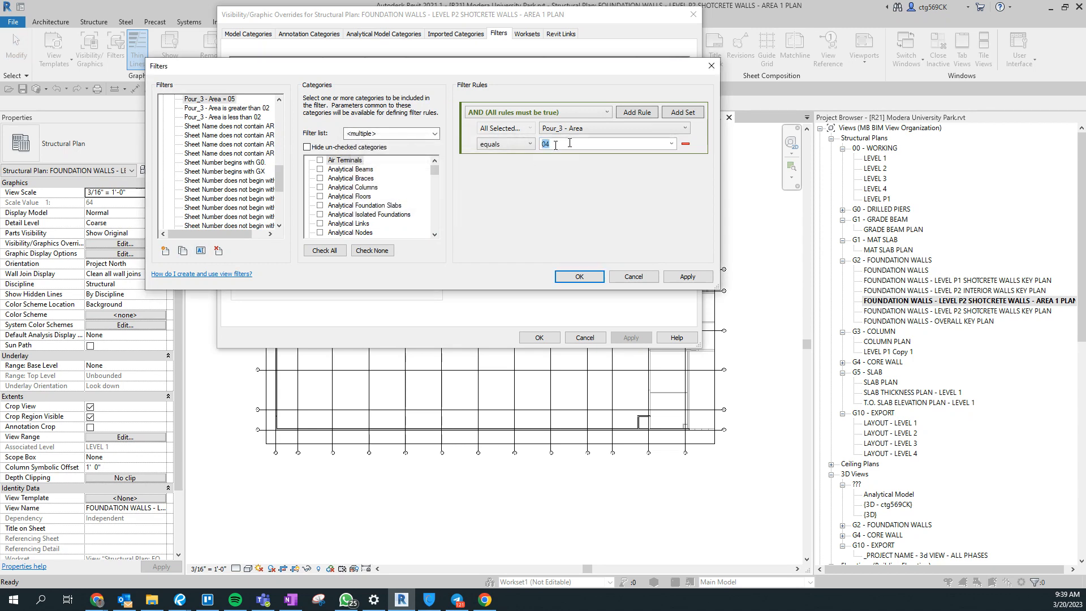
click(704, 277)
Duplicate the Pour_3 - Area = 05 filter as Pour_3 - Area = 06 and set its rule value to 06
click(183, 251)
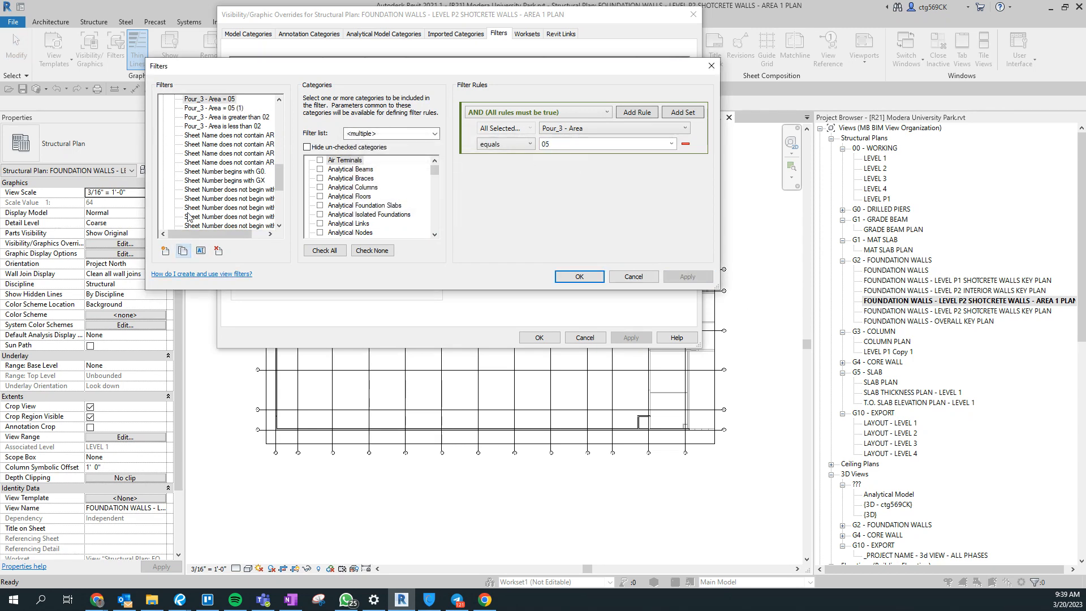
click(212, 109)
click(201, 250)
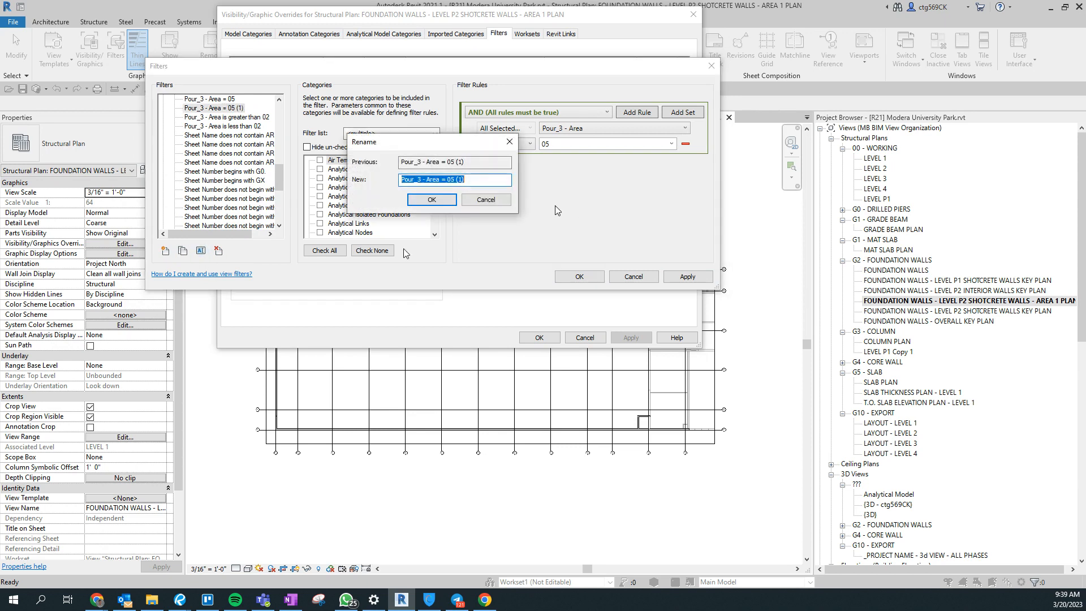
drag(466, 180, 446, 199)
text(6)
click(449, 201)
double_click(615, 146)
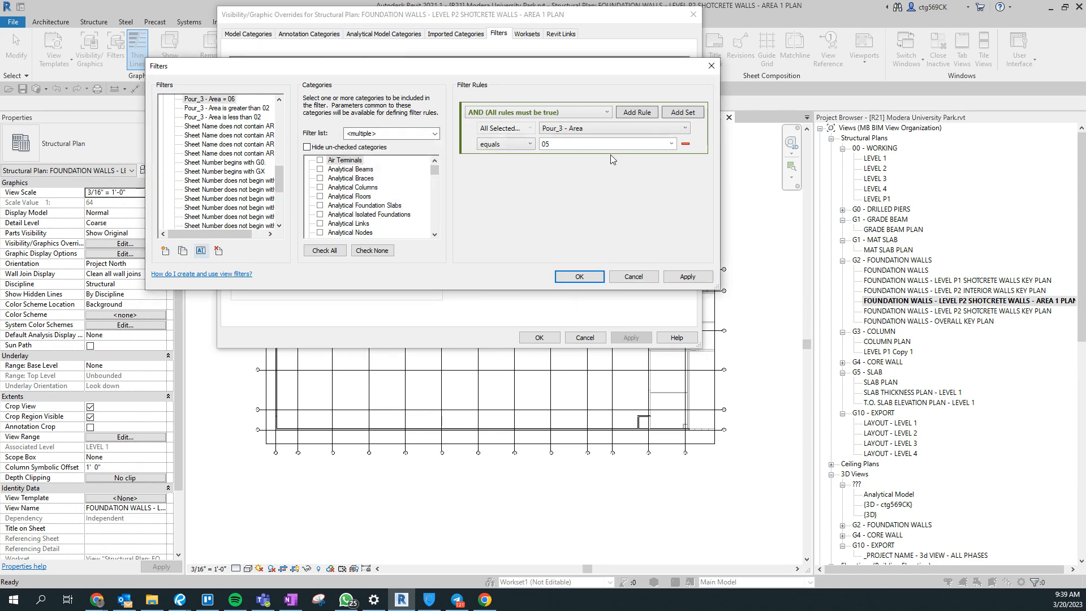
text(06)
click(700, 278)
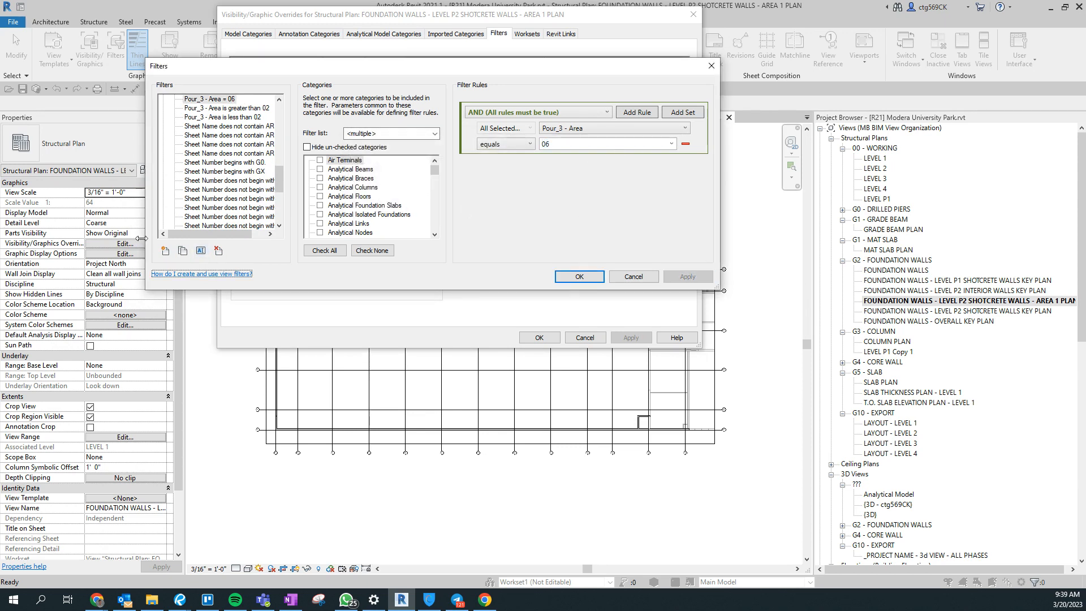
Duplicate the Pour_3 - Area = 06 filter as Pour_3 - Area = 07 and set its rule value to 07
click(182, 251)
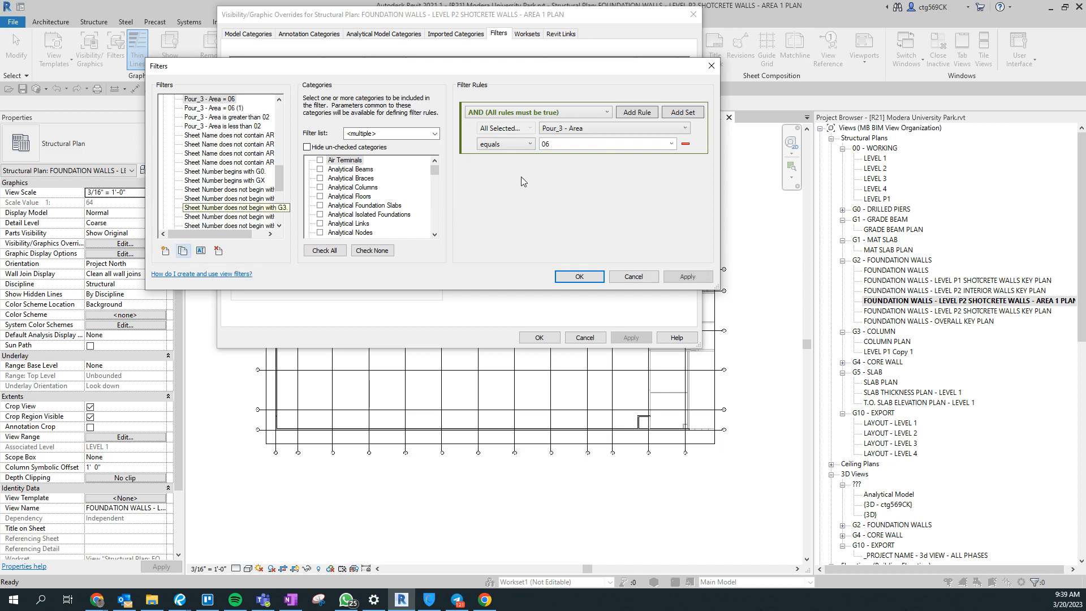
click(217, 109)
click(200, 251)
drag(480, 184, 451, 210)
text(7)
click(452, 199)
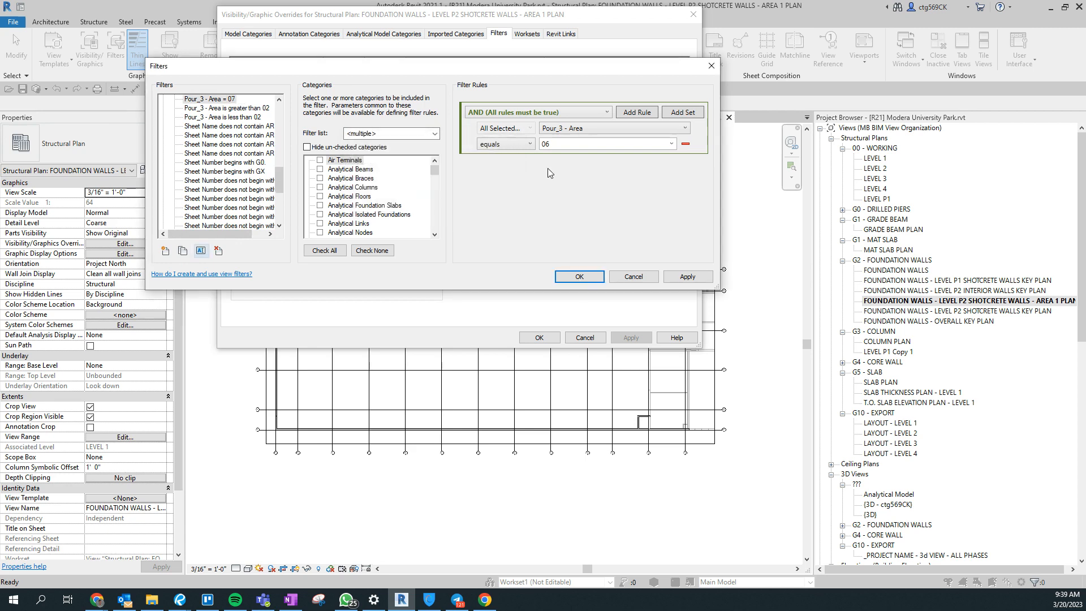
text(07)
click(687, 276)
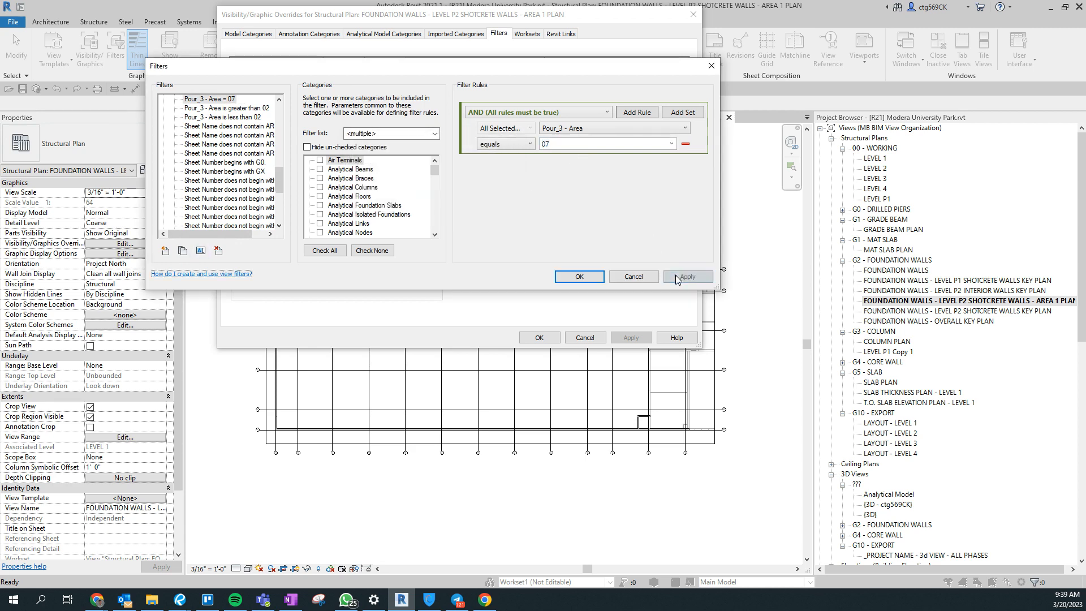
Duplicate the Pour_3 - Area = 07 filter as Pour_3 - Area = 08 with rule value 08, and accept the filter definitions
click(183, 250)
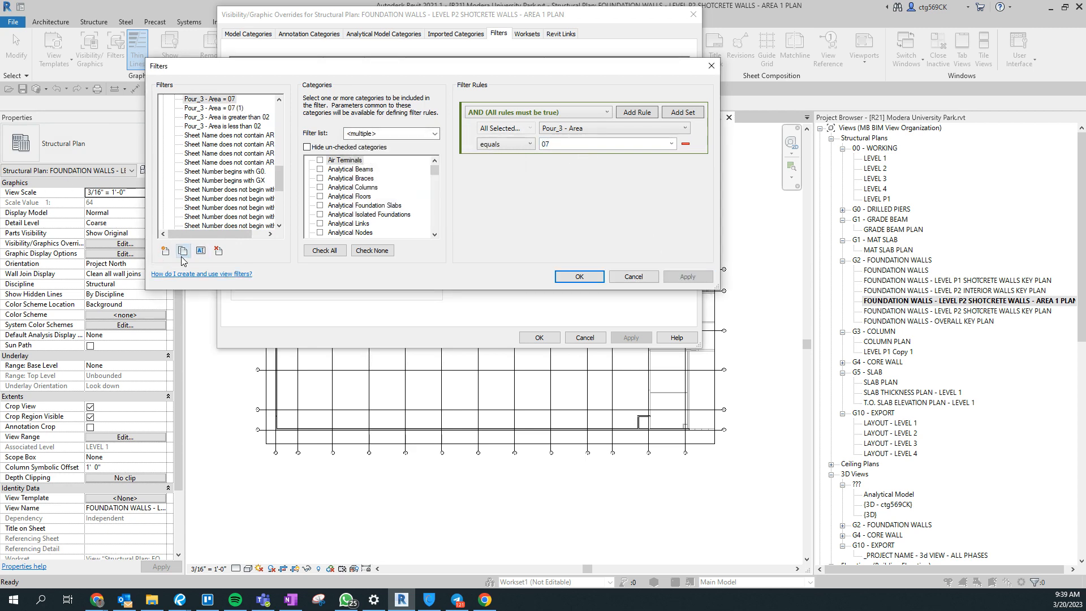
click(214, 108)
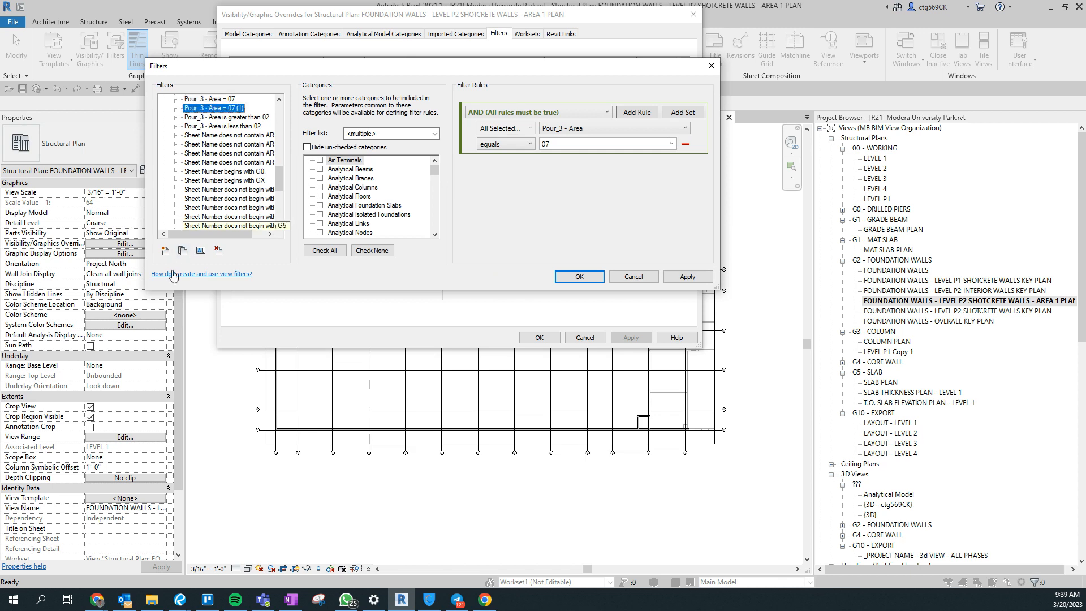
click(200, 251)
drag(486, 177, 445, 179)
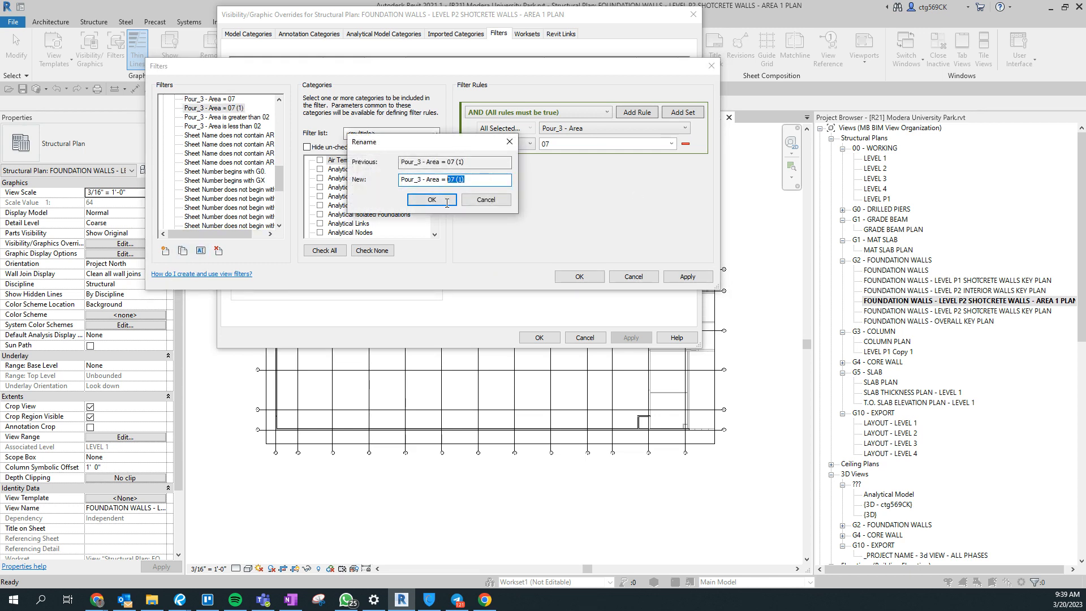
text(08)
click(432, 199)
click(685, 277)
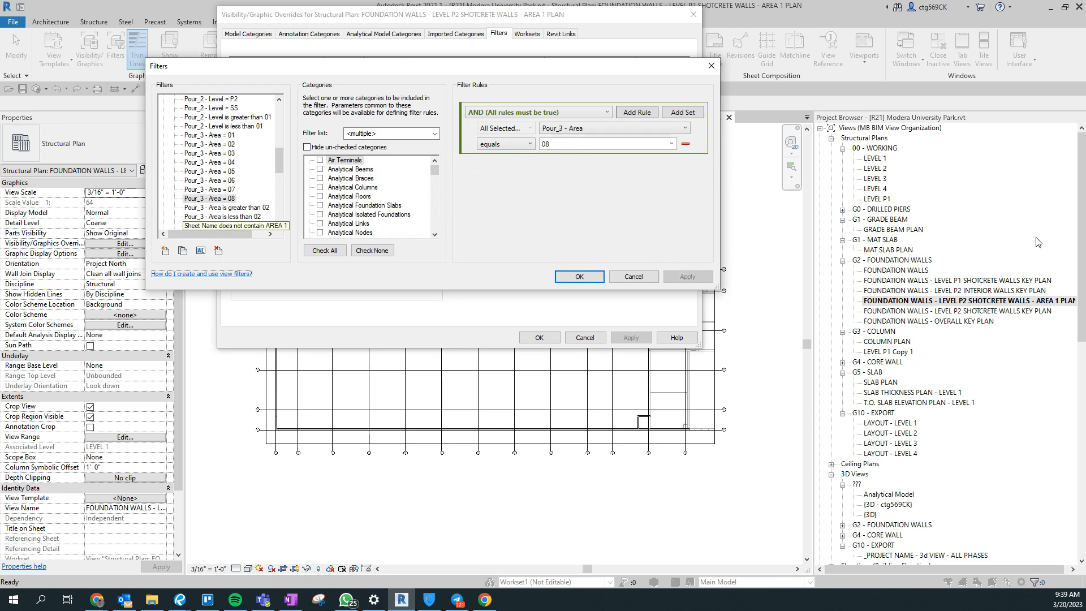
click(582, 278)
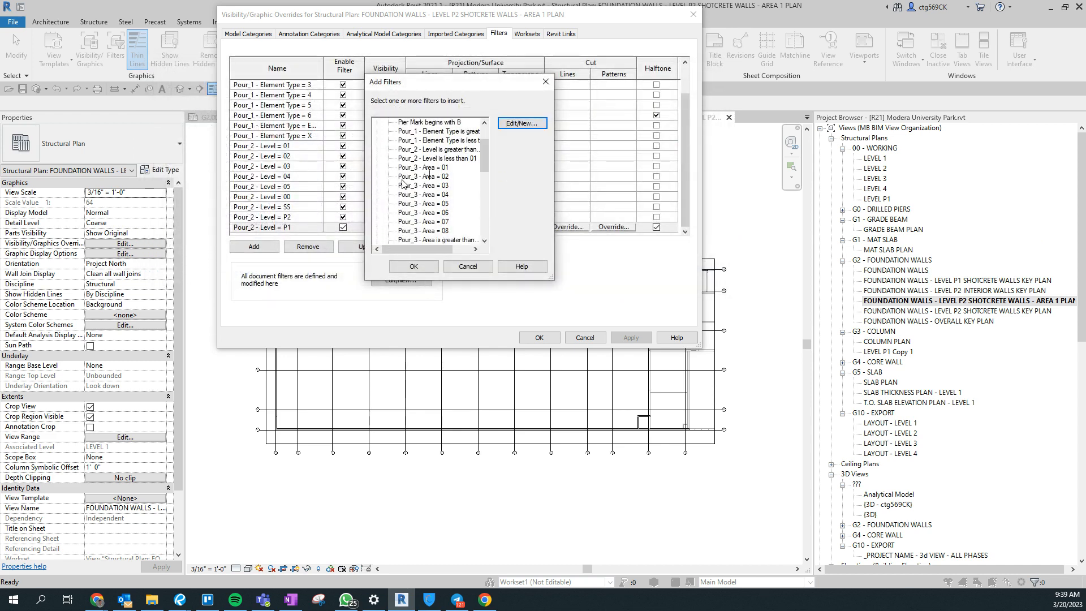
Add the Pour_3 - Area = 01 to 08 filters to the plan and turn on halftone for Areas 02 to 08
shift+click(418, 231)
click(413, 266)
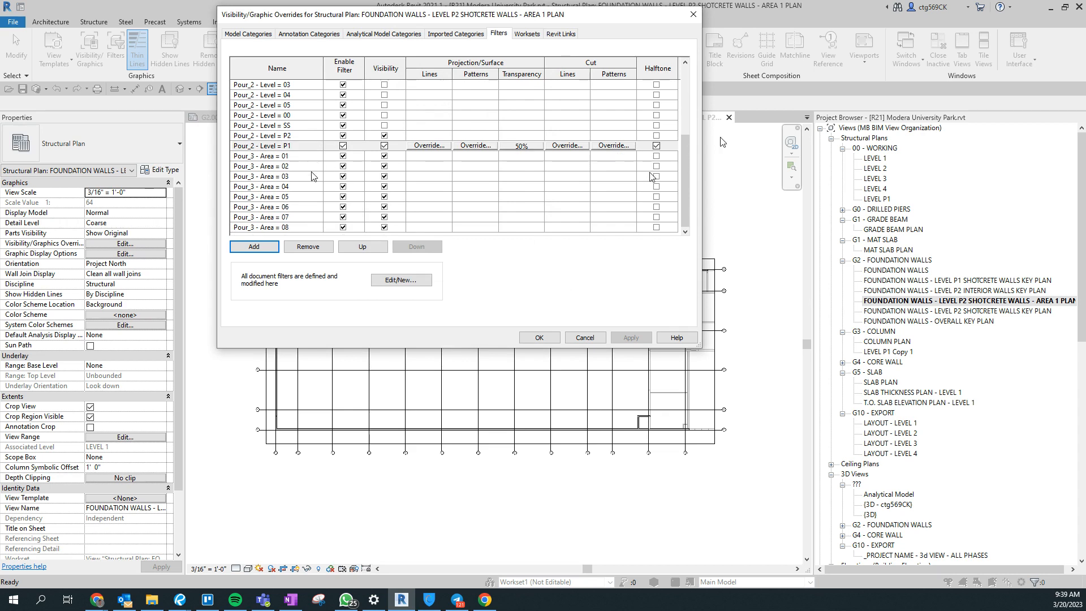
click(656, 166)
click(656, 176)
click(656, 186)
click(656, 196)
click(656, 206)
click(656, 216)
click(656, 227)
Set the surface transparency of the Pour_3 - Area = 02 and Pour_3 - Area = 03 filters to 50%
click(526, 166)
click(526, 166)
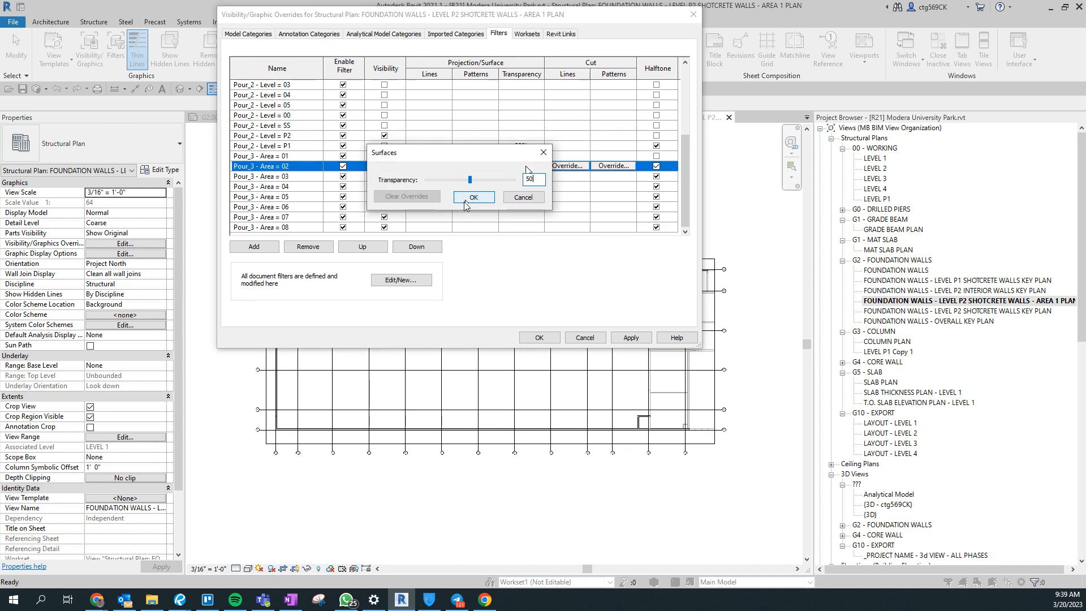
click(469, 198)
click(526, 176)
click(526, 176)
double_click(531, 181)
text(50)
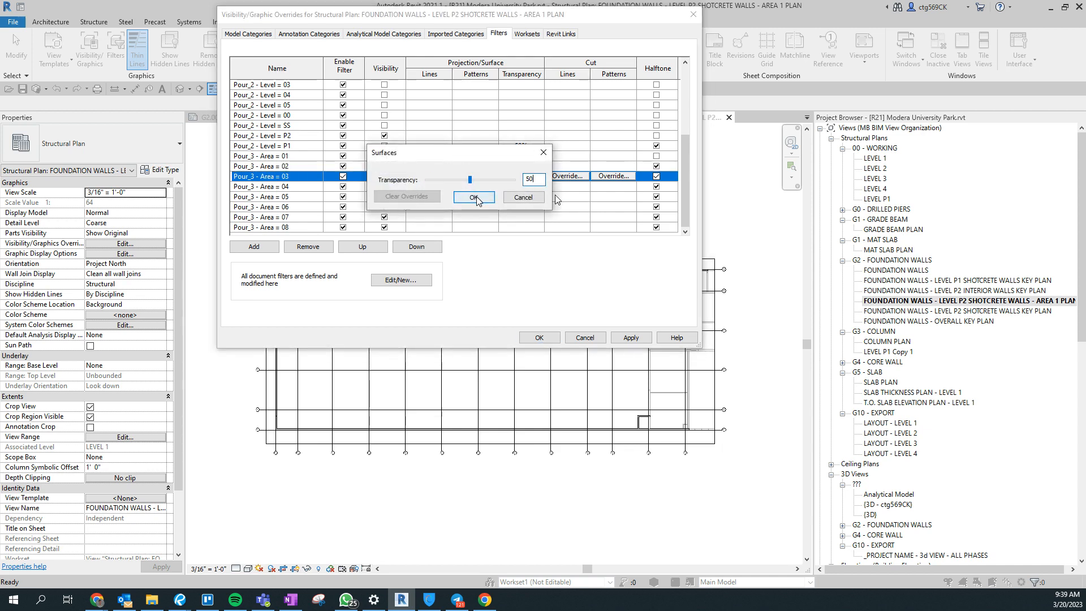
click(473, 197)
Set the surface transparency of the Pour_3 - Area = 04 filter to 80%
click(277, 227)
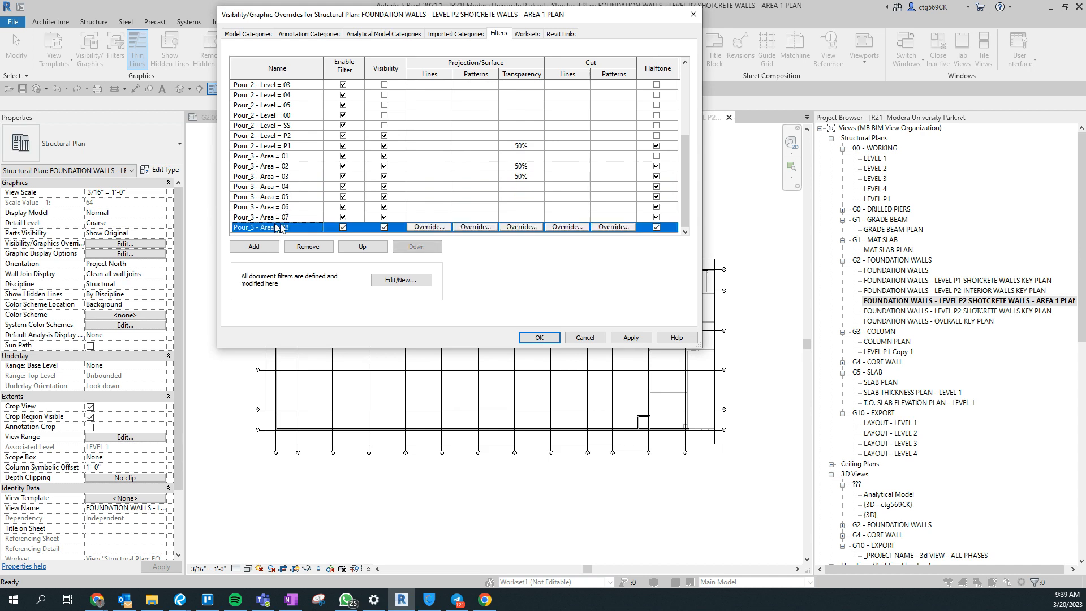
click(289, 186)
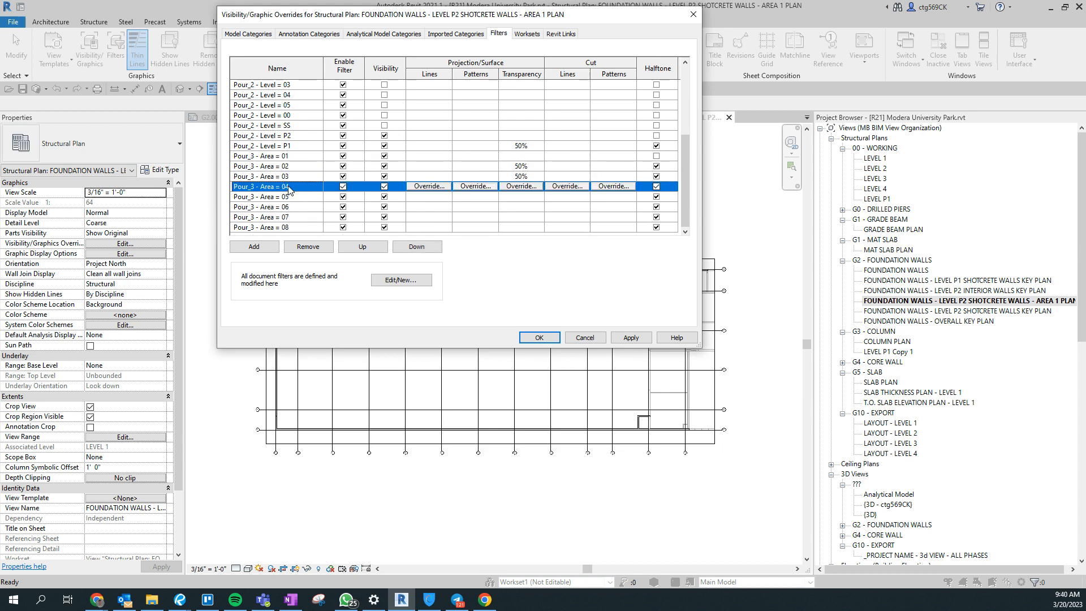
click(533, 188)
double_click(529, 177)
text(80)
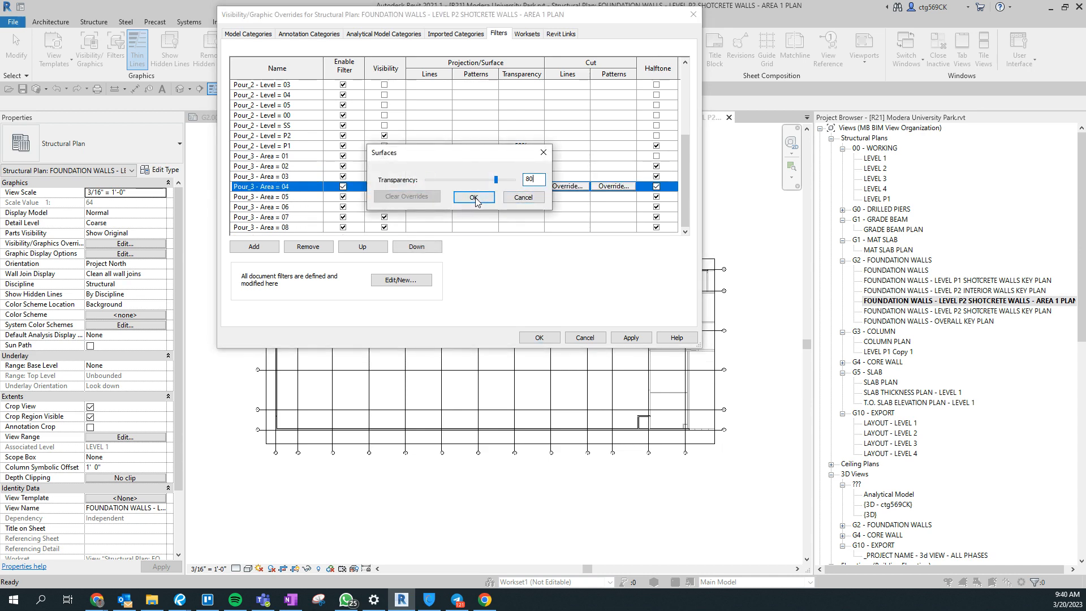
click(486, 197)
Set the surface transparency of the Pour_3 - Area = 04, 05 and 06 filters to 50%
click(526, 192)
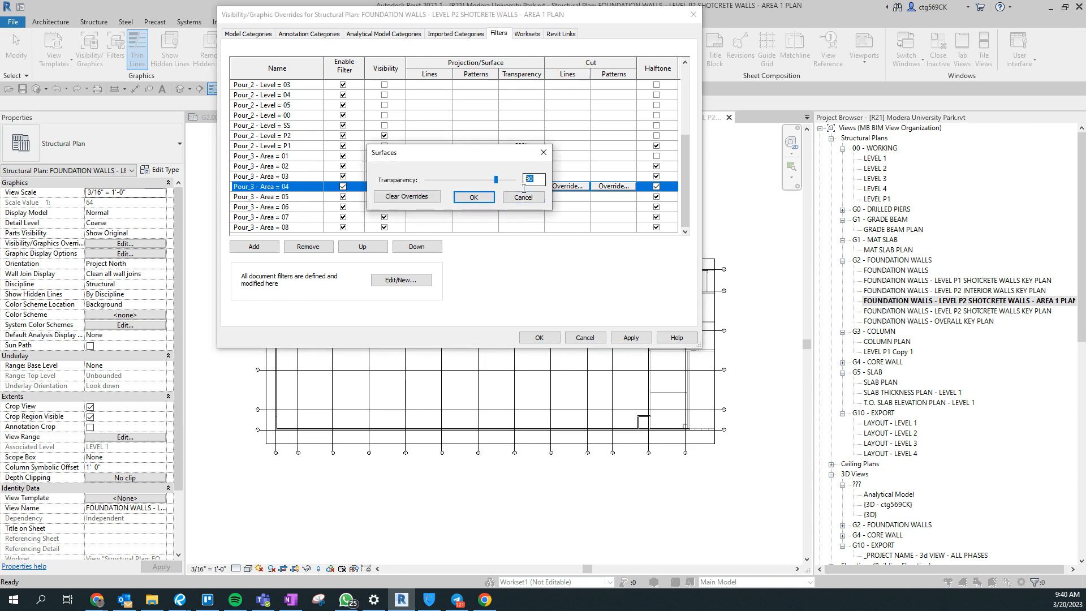
click(474, 197)
click(526, 197)
click(526, 197)
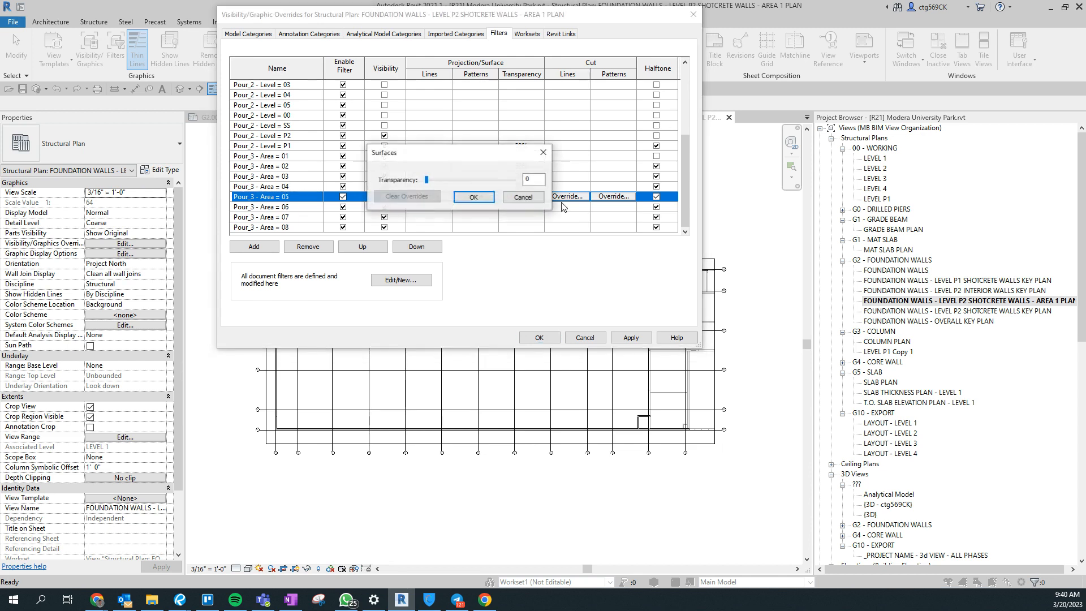
click(460, 197)
click(513, 201)
key(Escape)
click(514, 207)
click(520, 208)
text(50)
click(473, 196)
Set the surface transparency of the Pour_3 - Area = 07 and Pour_3 - Area = 08 filters to 50%
click(558, 219)
double_click(532, 180)
text(50)
key(Return)
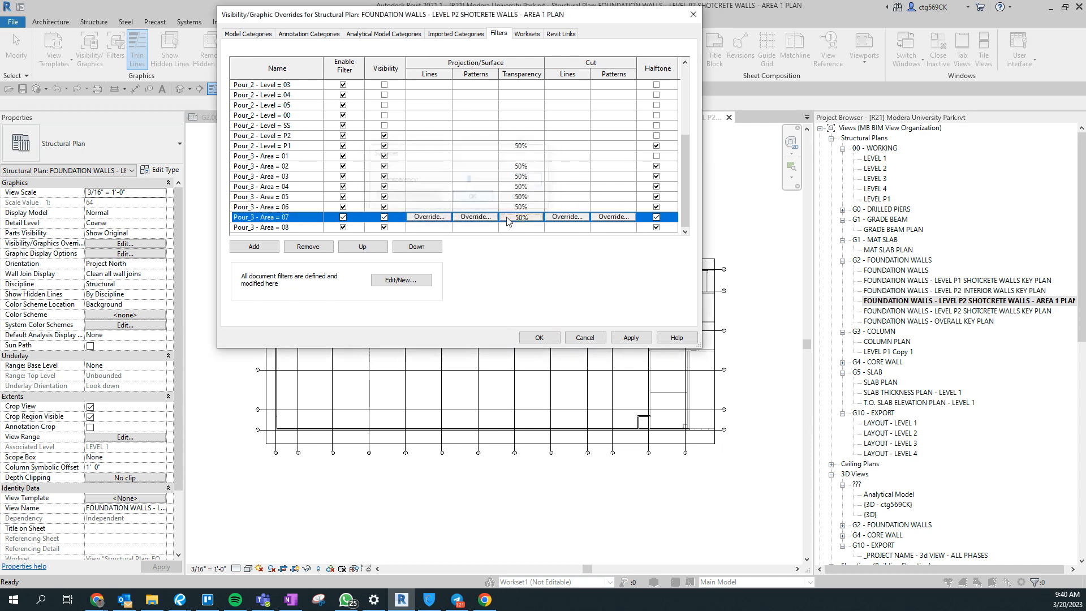
click(515, 228)
click(515, 228)
text(50)
key(Return)
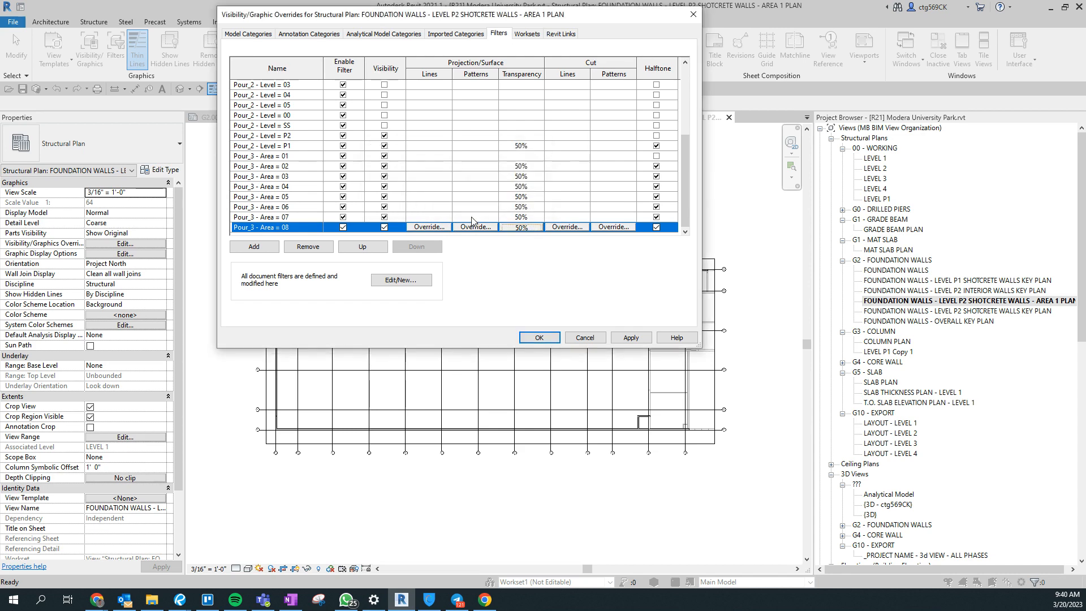
Add the filters Sheet Number does not begin with G2 and Sheet Name does not contain AREA 1 to the plan's overrides
click(254, 247)
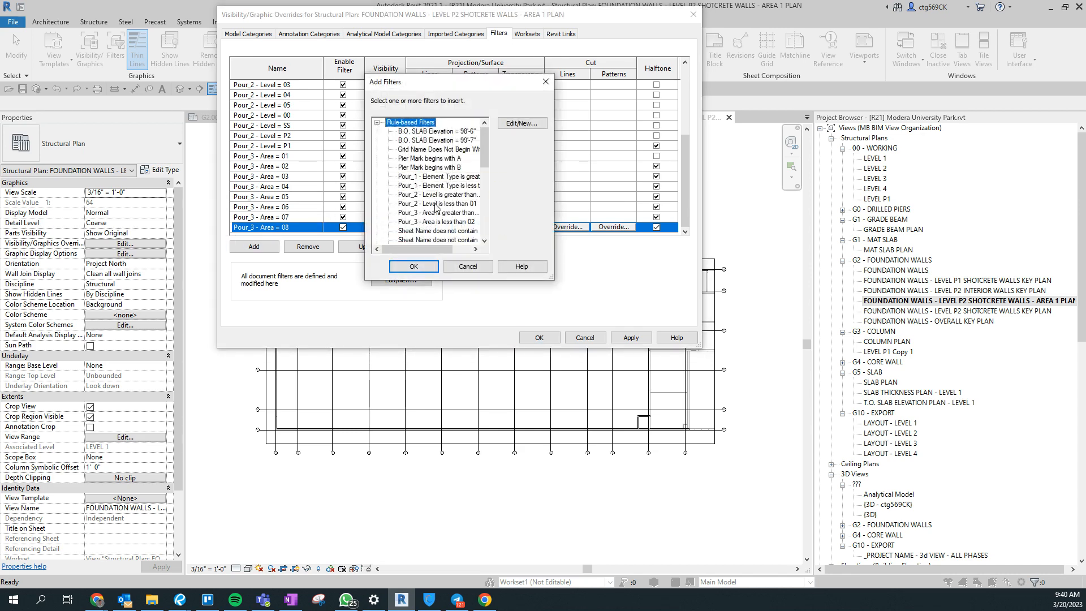
scroll(419, 192, down, 4)
drag(551, 277, 656, 311)
click(487, 195)
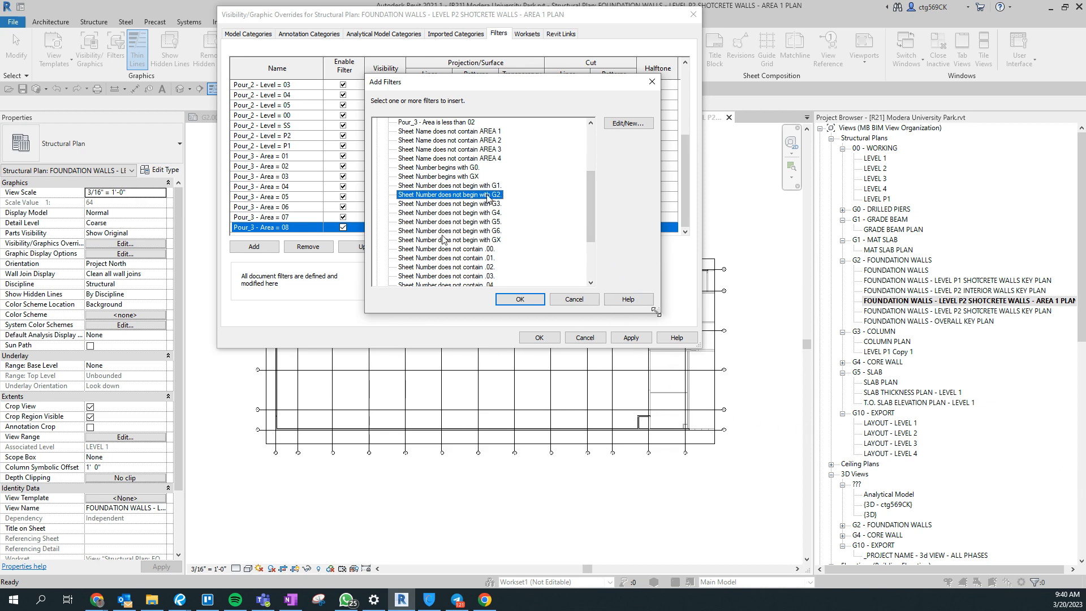
scroll(567, 218, down, 2)
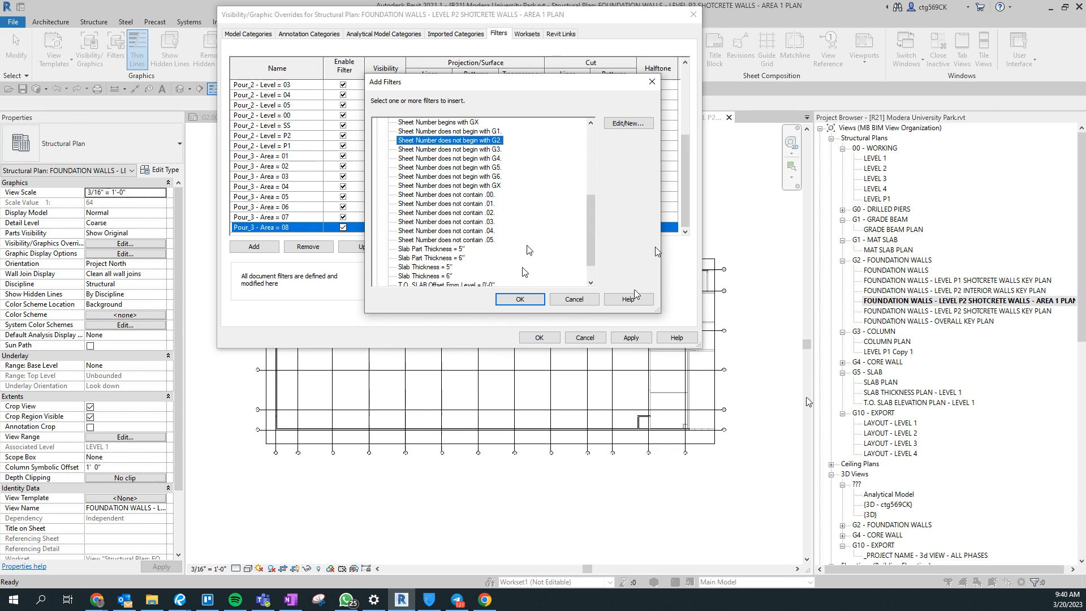
scroll(507, 252, down, 1)
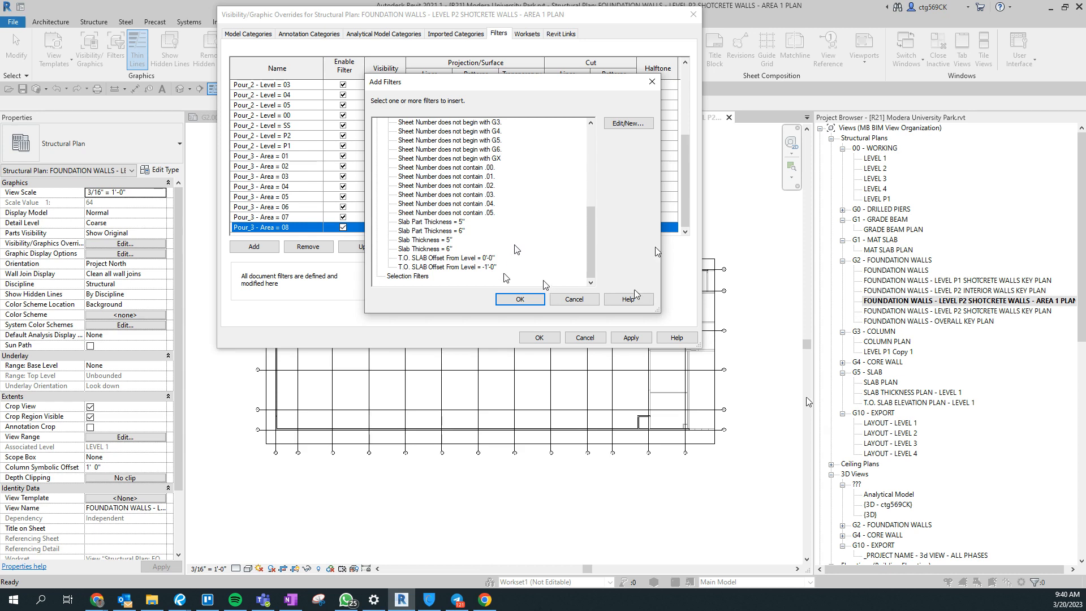
scroll(654, 249, up, 3)
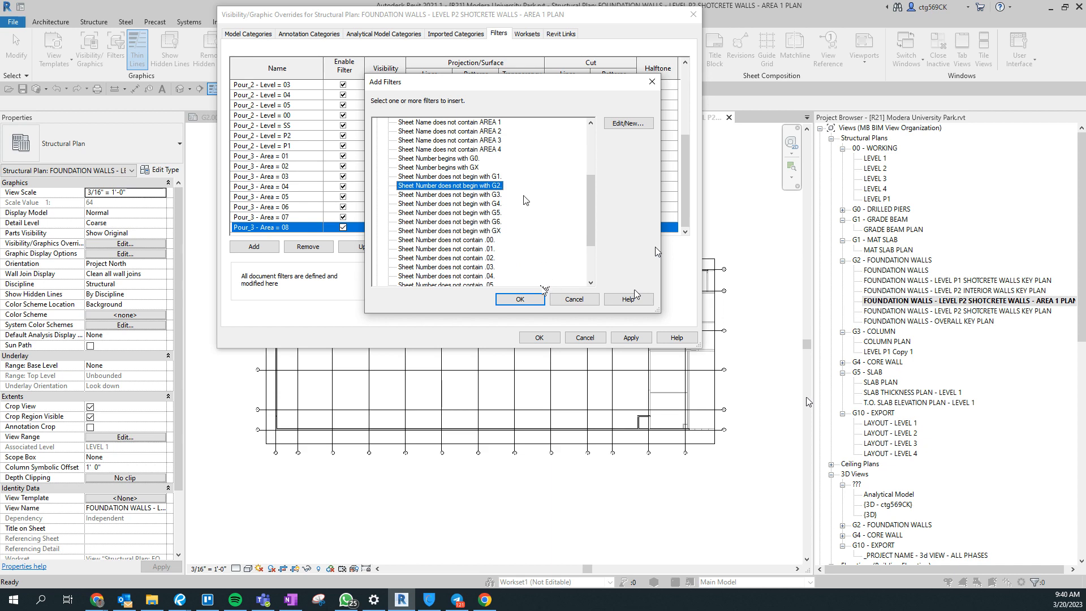
scroll(524, 199, up, 1)
ctrl+click(493, 149)
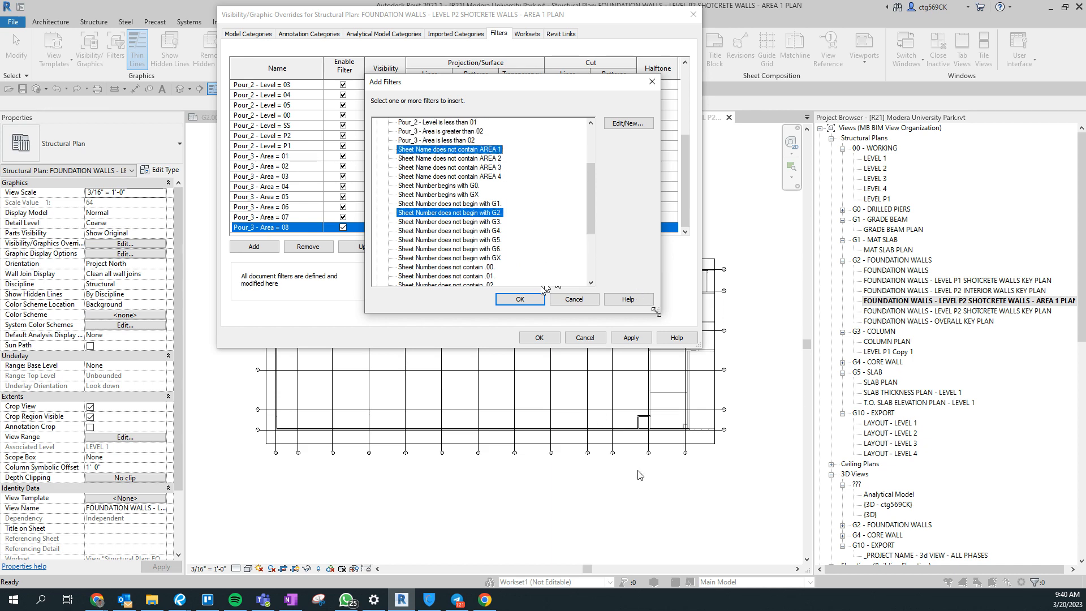
click(518, 300)
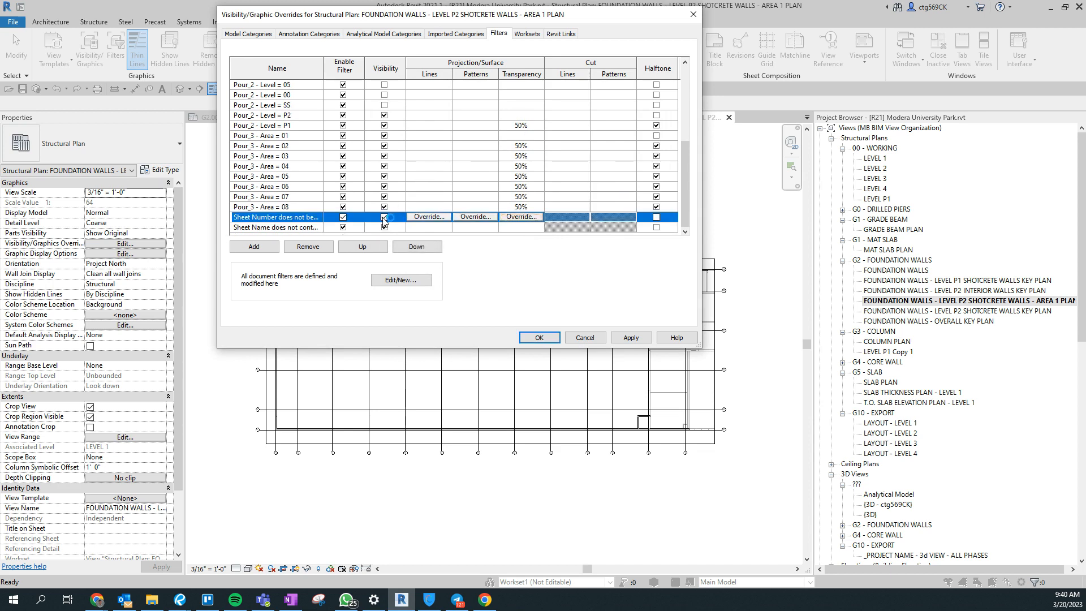
Apply the sheet filter overrides and check the visibility of the Elevations and Sections annotation categories in the Area 1 plan
click(631, 338)
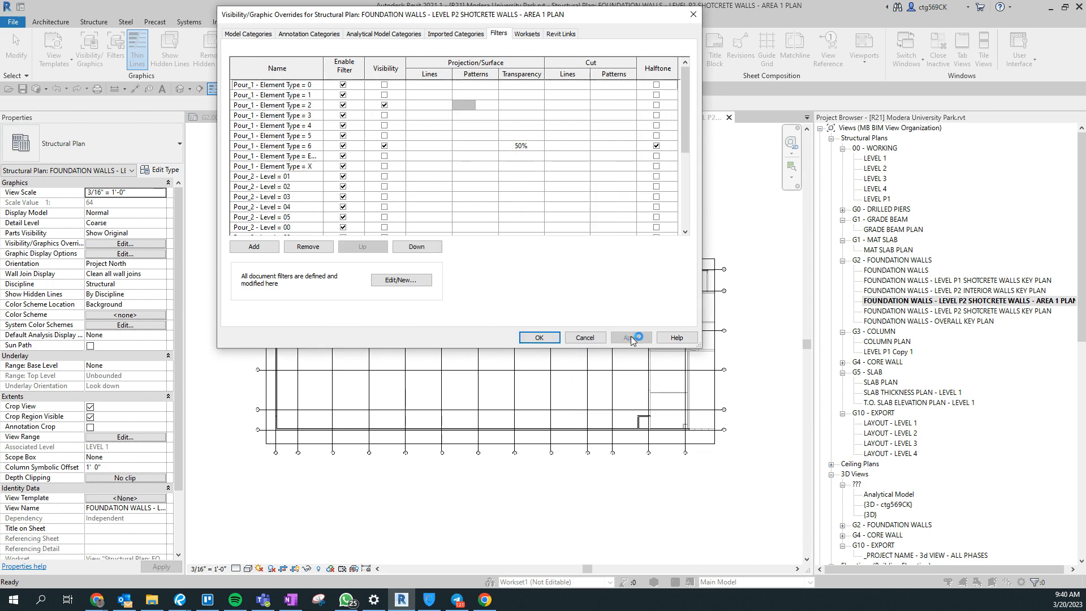
click(319, 35)
click(293, 165)
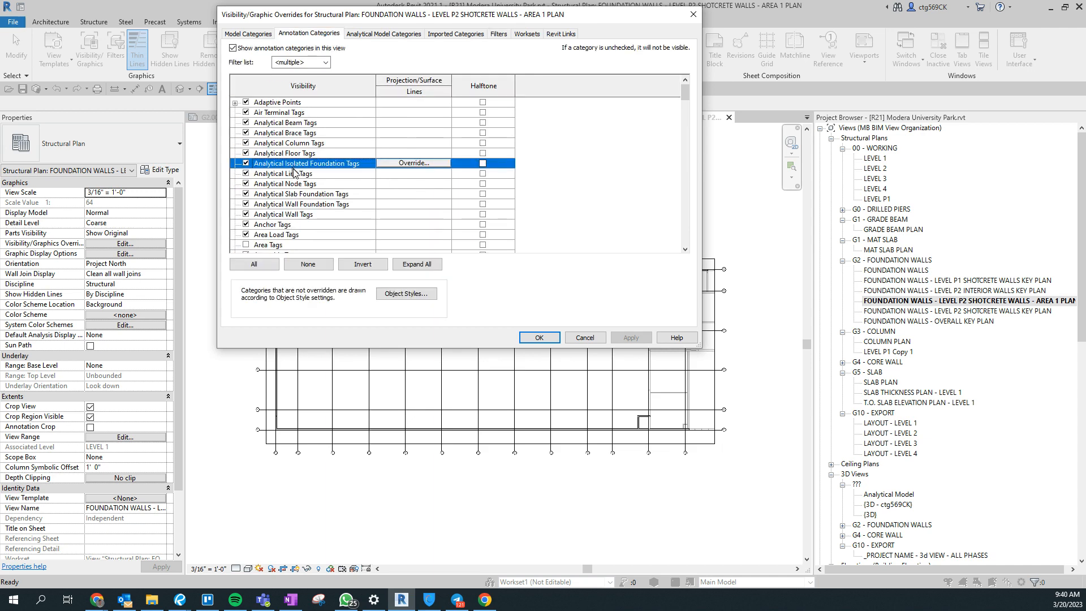
scroll(283, 180, down, 10)
click(263, 206)
scroll(264, 205, down, 2)
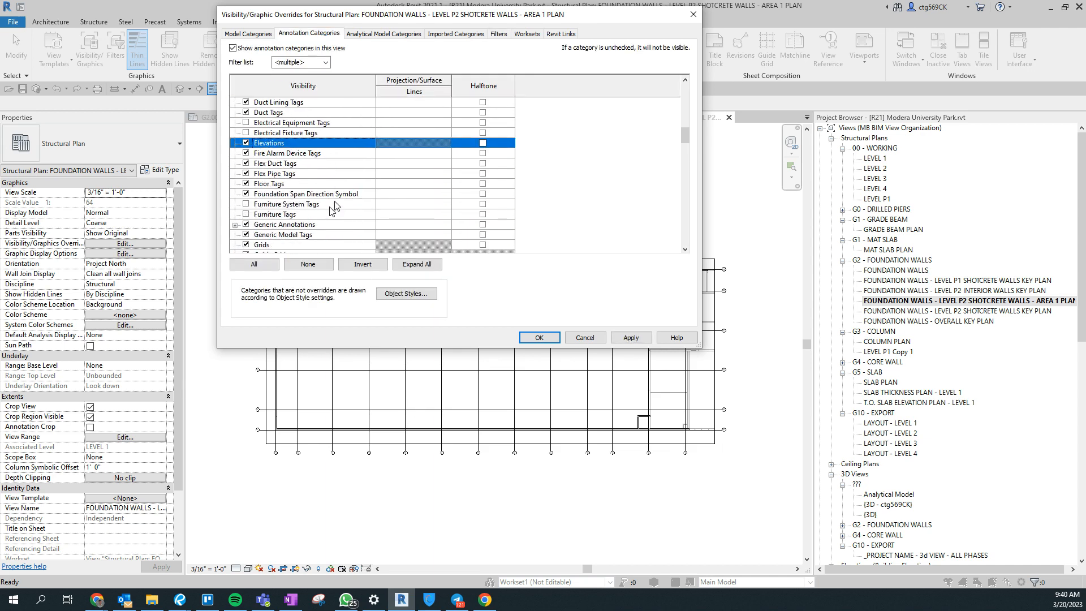
click(298, 217)
scroll(299, 221, down, 12)
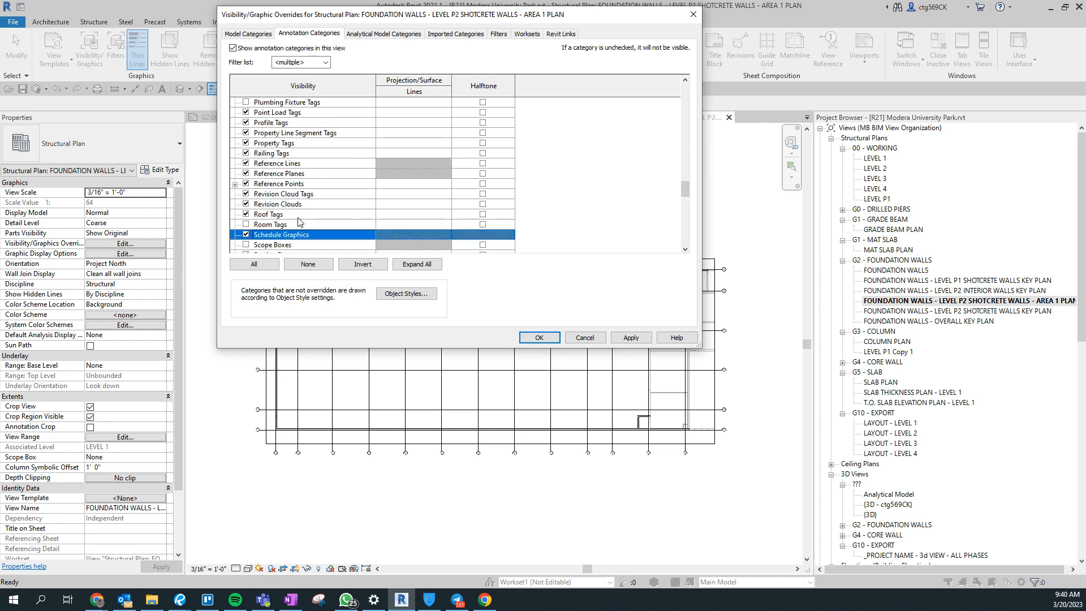
click(249, 217)
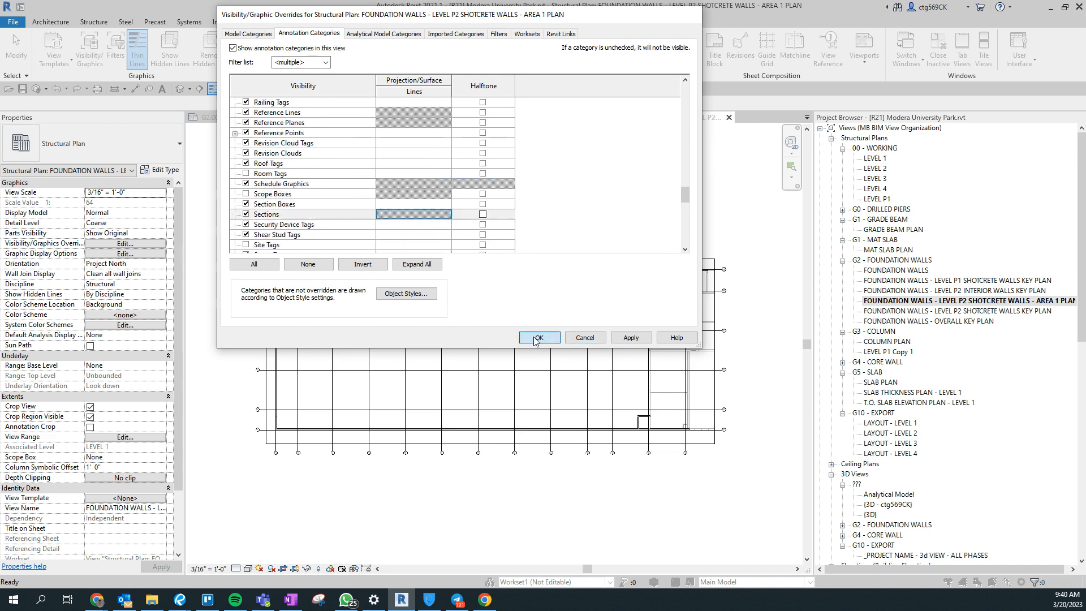
click(576, 339)
scroll(421, 405, up, 3)
middle_drag(437, 292, 400, 431)
click(458, 38)
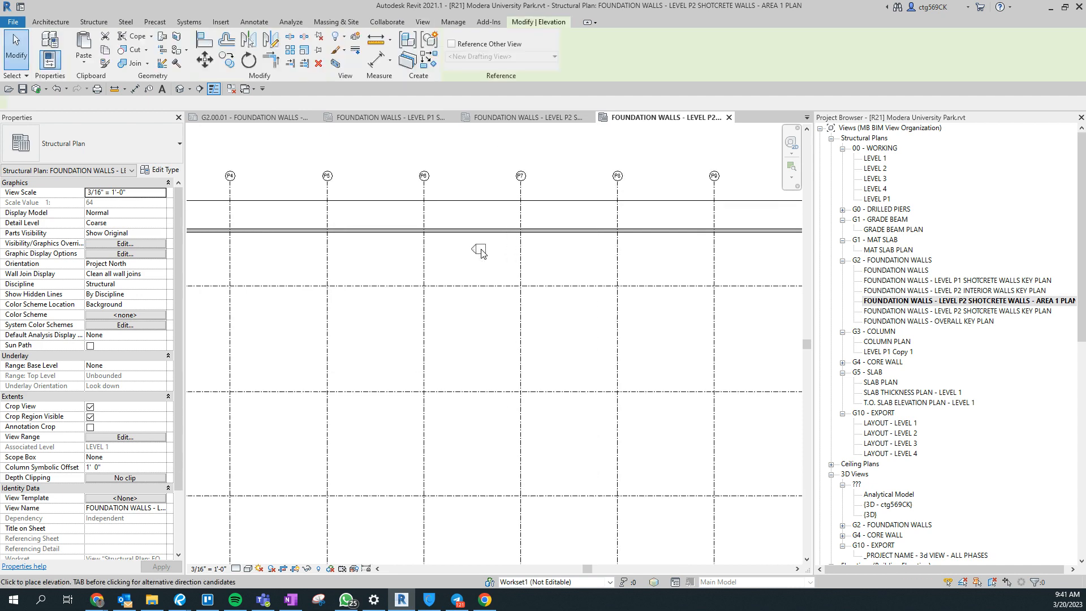
scroll(480, 246, up, 2)
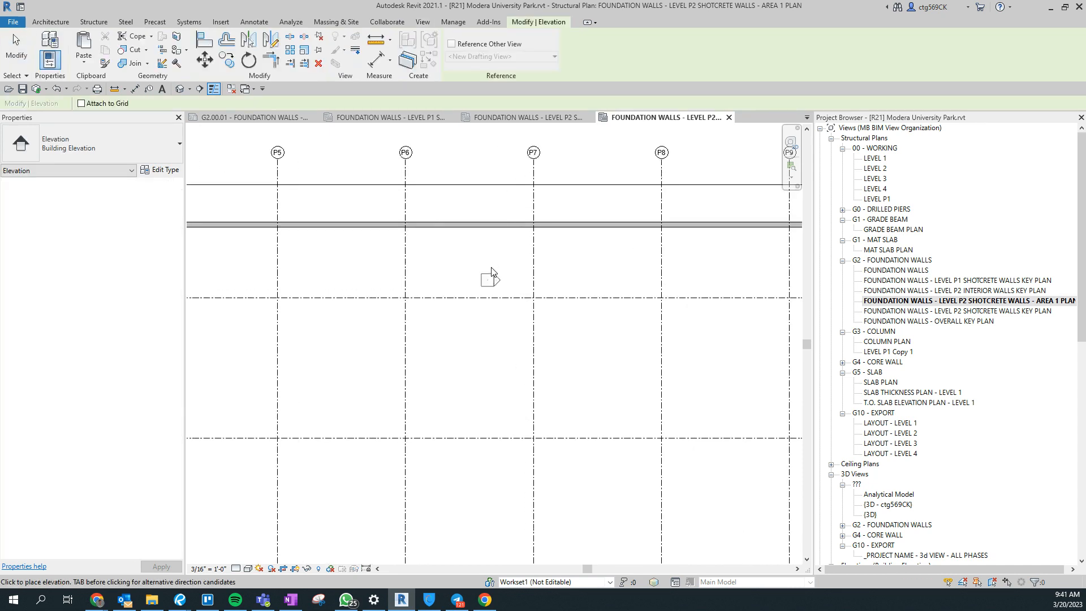
scroll(492, 257, down, 5)
key(Escape)
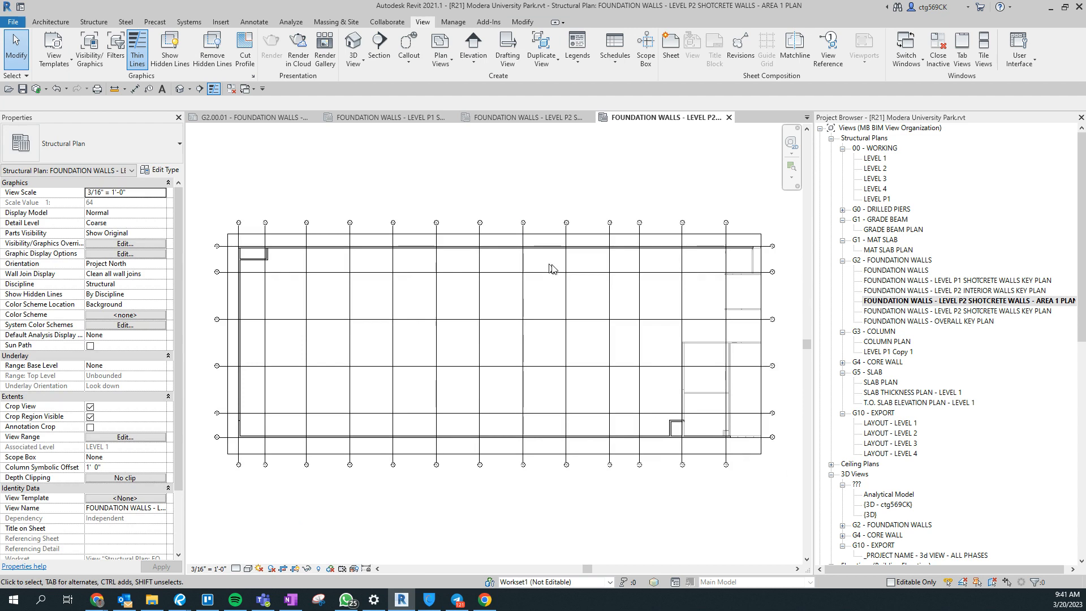